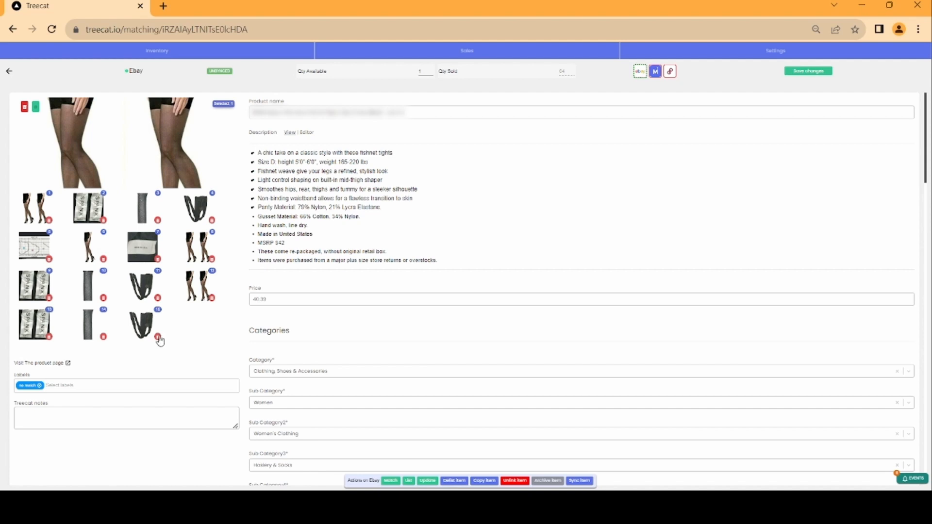
# Delete the last two photos from the product's image gallery
pyautogui.click(104, 337)
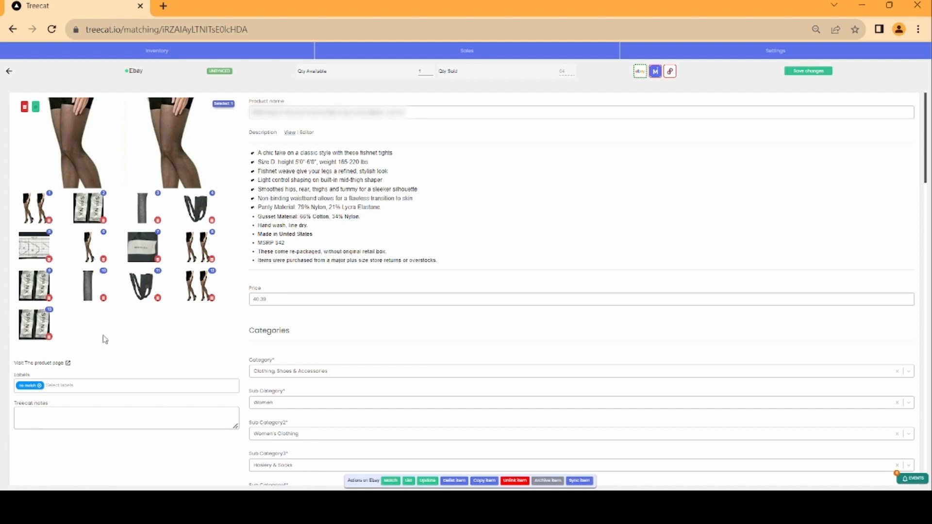
pyautogui.click(50, 337)
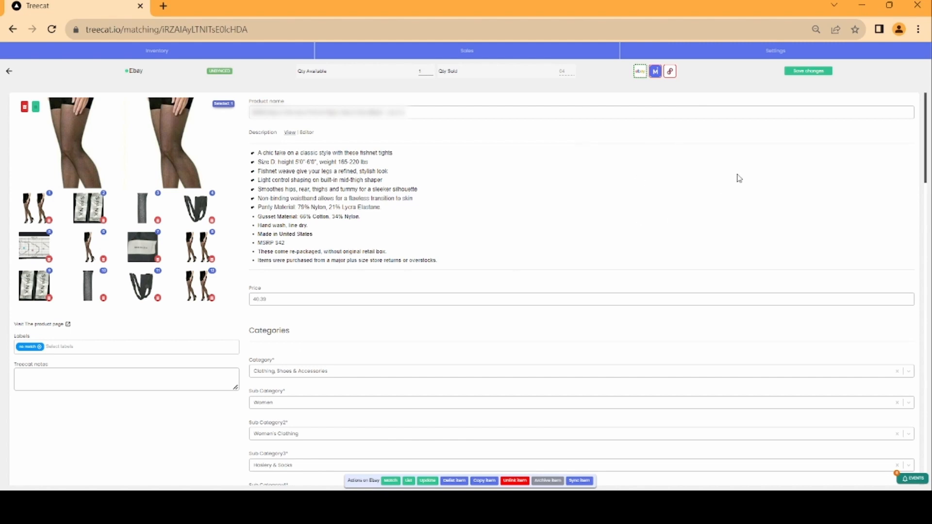
# Switch to the Mercari version of the listing to check its fields, then return to the eBay version
pyautogui.click(641, 73)
pyautogui.click(655, 75)
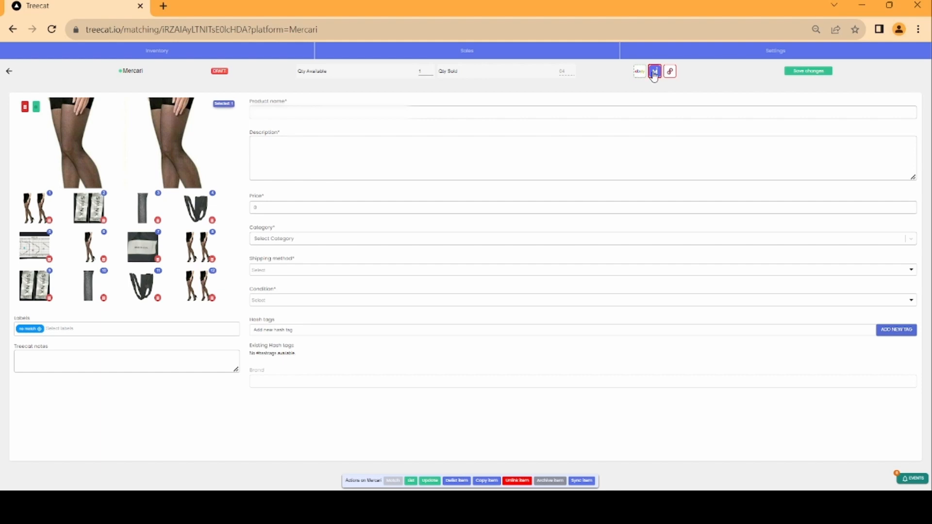
pyautogui.click(638, 73)
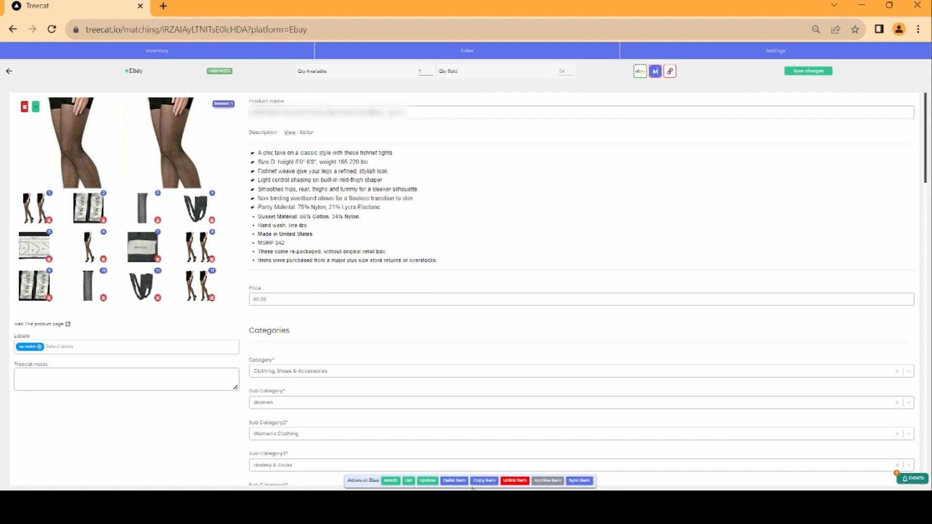
# Copy the eBay listing information to Mercari and open the Mercari listing
pyautogui.click(481, 482)
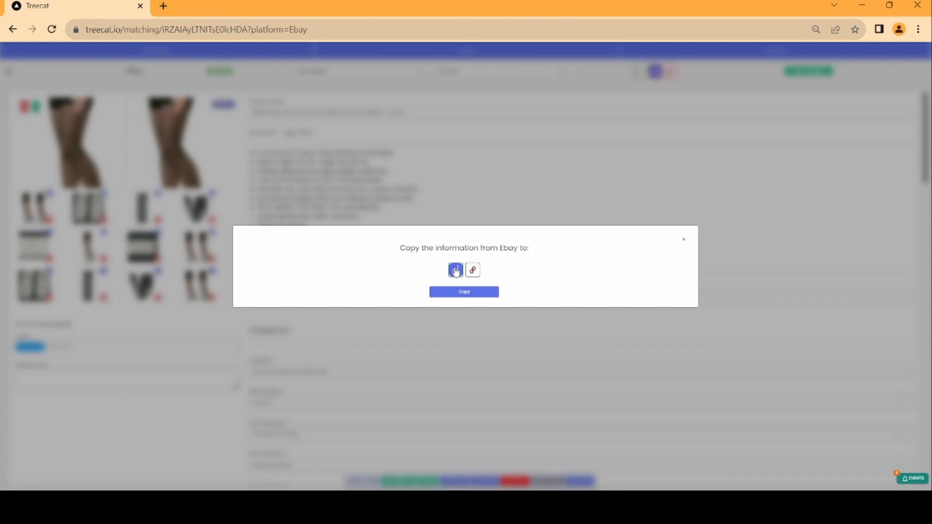
pyautogui.click(463, 295)
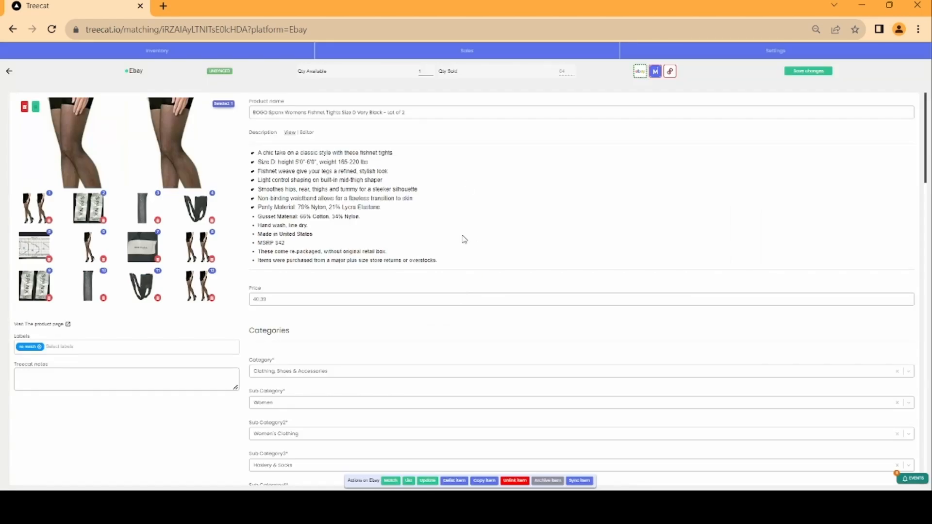
pyautogui.click(655, 73)
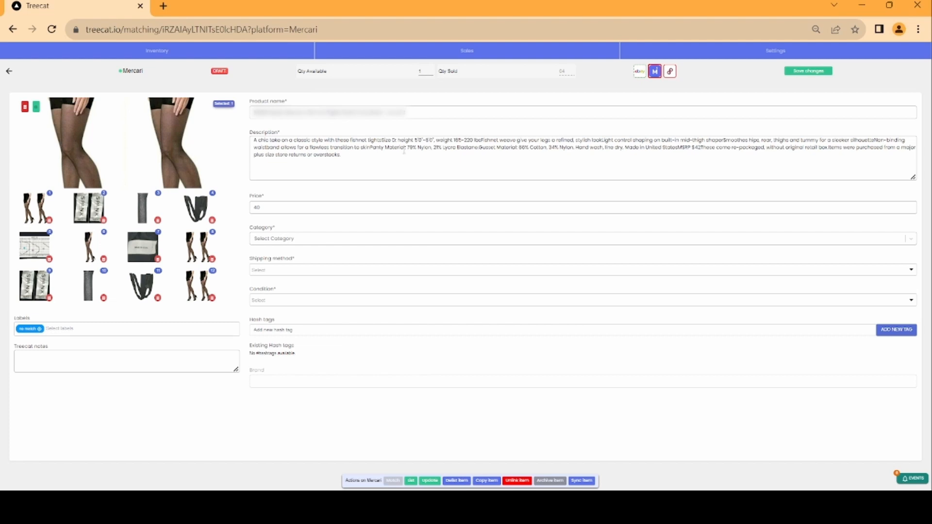
# Set the Mercari category to Women, sub category to Underwear, and sub sub category to Other
pyautogui.click(273, 242)
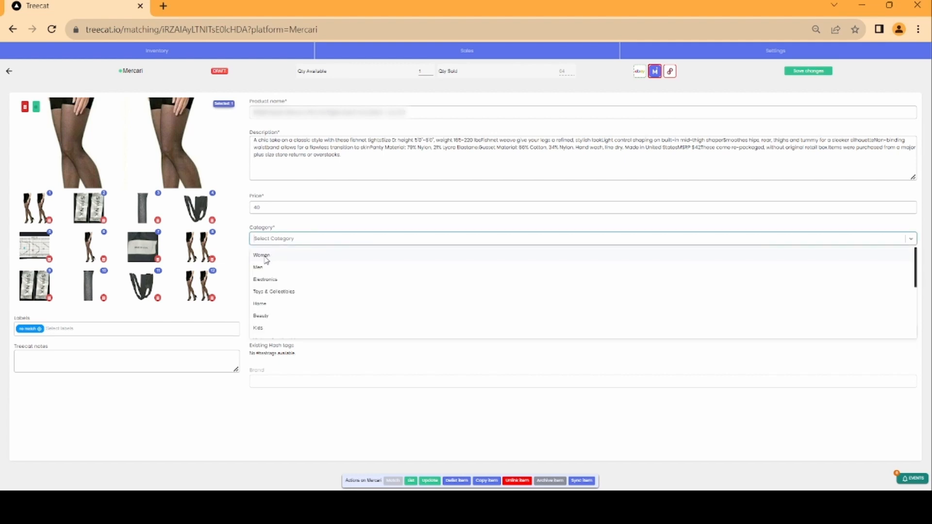
pyautogui.click(265, 257)
pyautogui.click(268, 274)
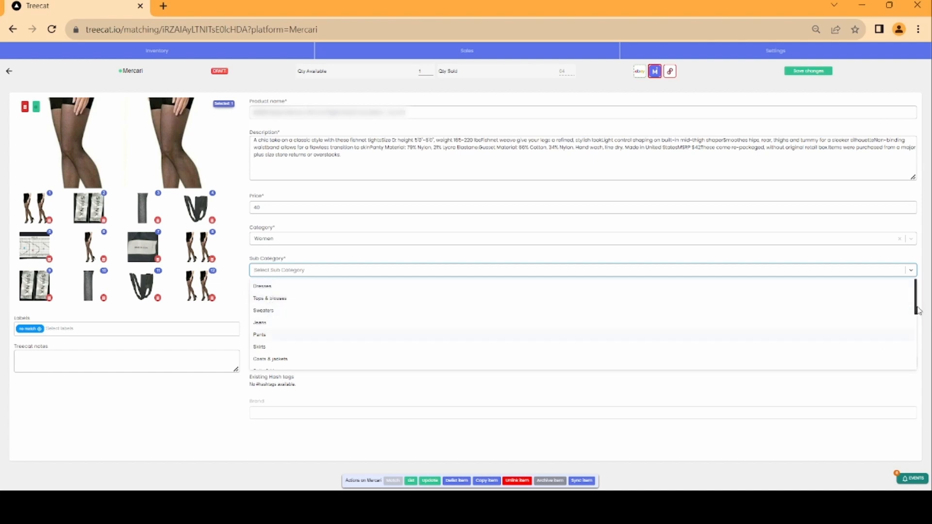
pyautogui.moveTo(919, 311); pyautogui.dragTo(918, 363)
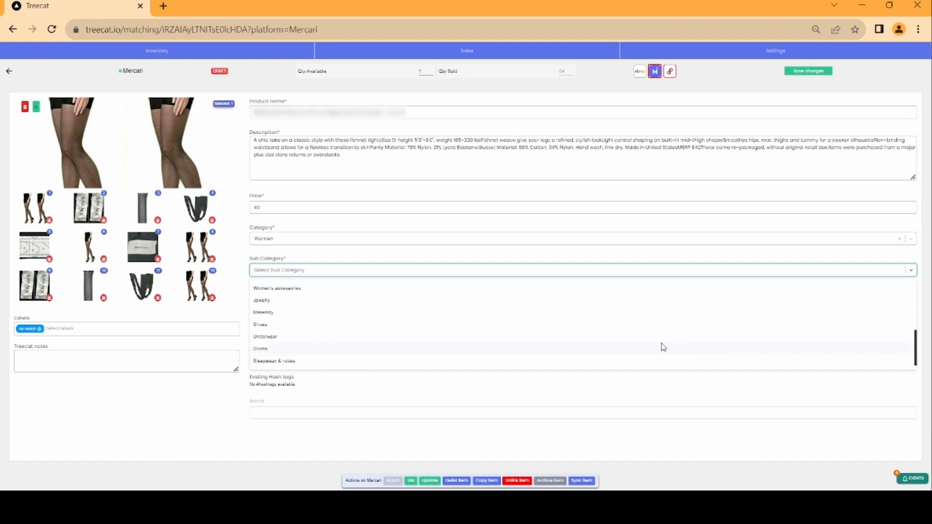
pyautogui.click(271, 341)
pyautogui.click(304, 302)
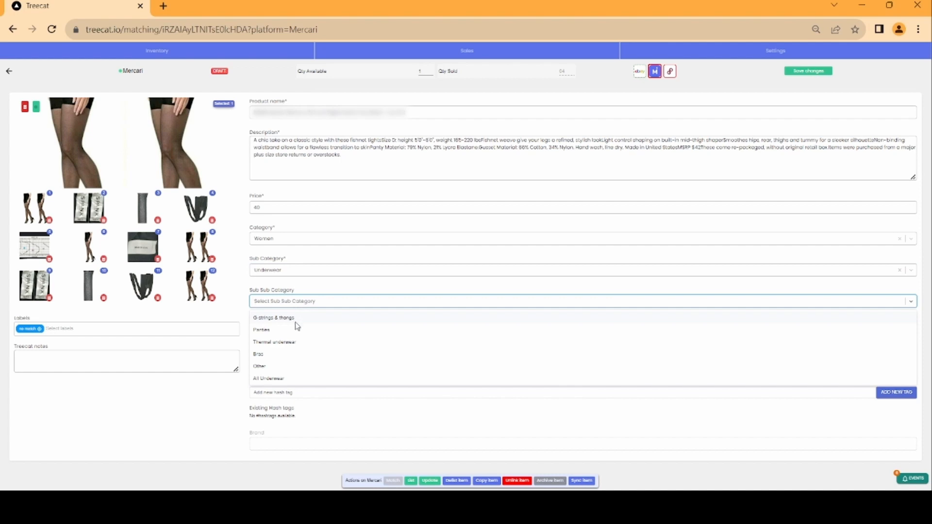
pyautogui.click(262, 368)
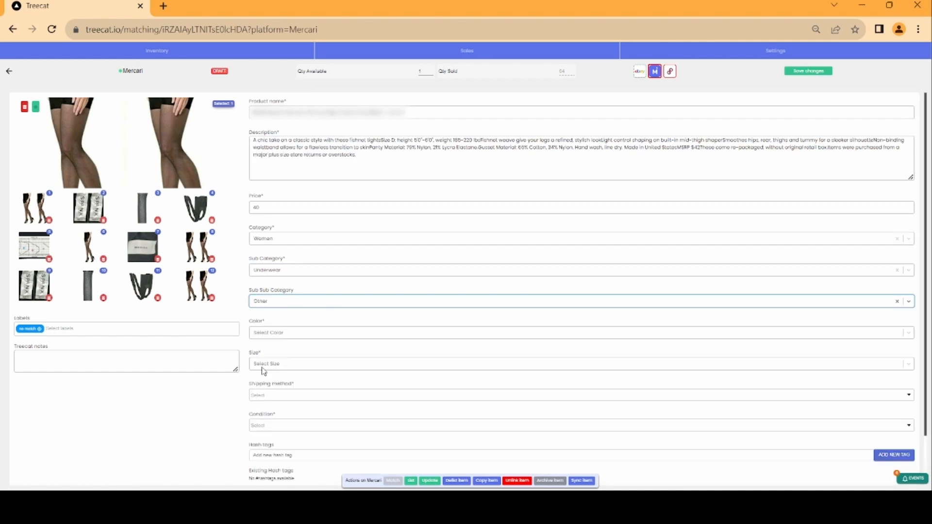
# Set the color to Black and the size to L (12-14)
pyautogui.click(280, 334)
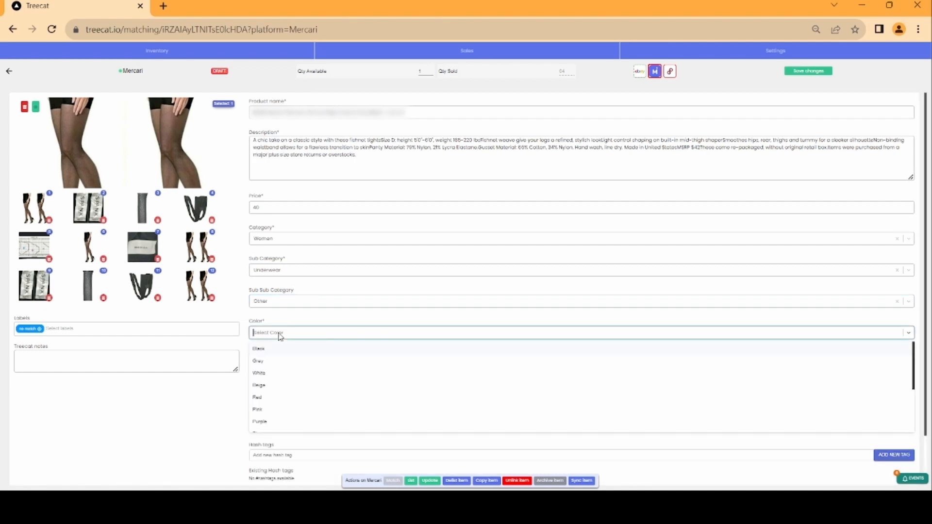
pyautogui.click(265, 351)
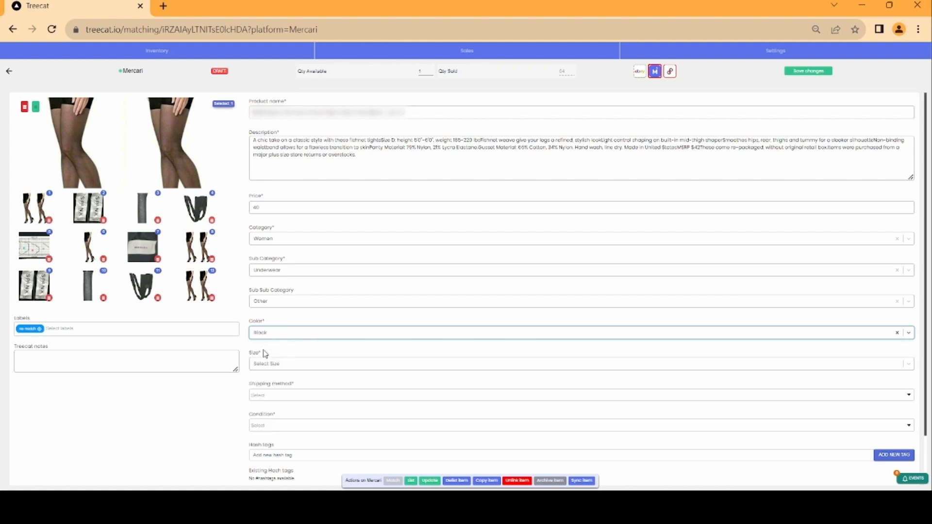
pyautogui.click(271, 335)
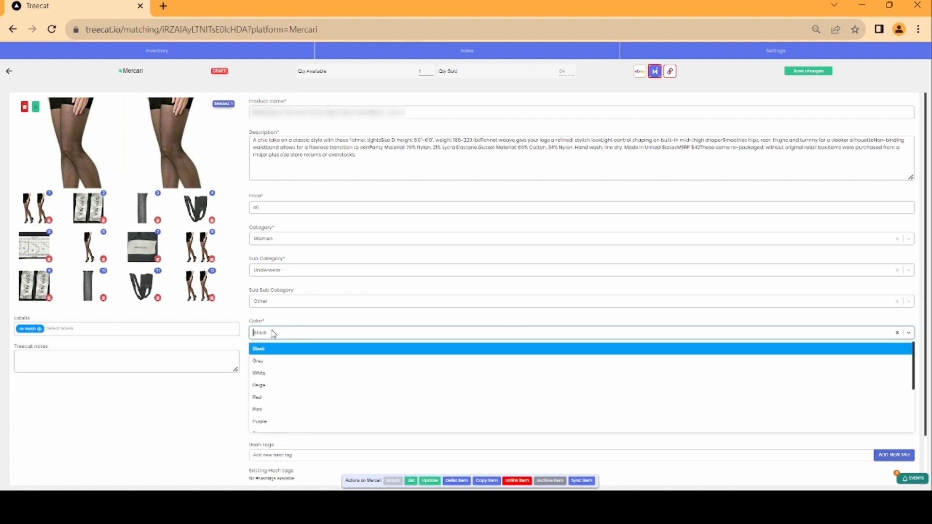
pyautogui.write('bl')
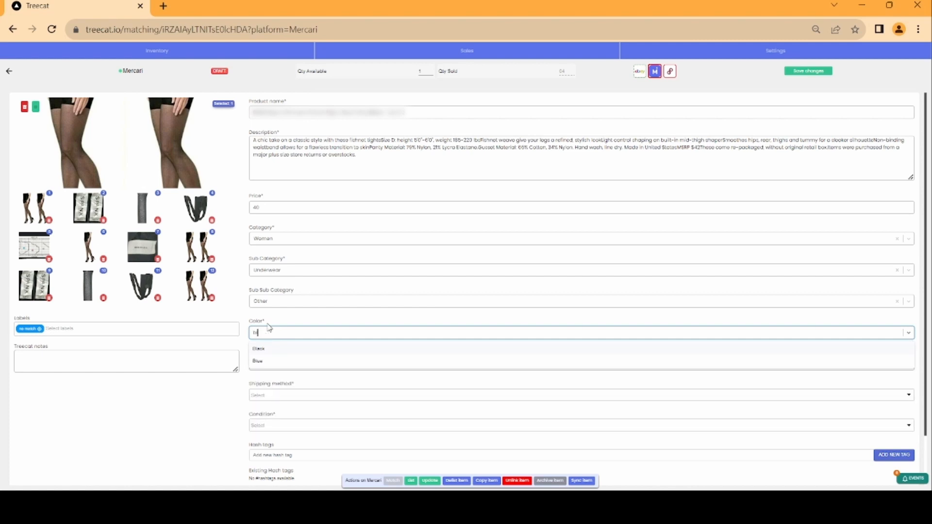
pyautogui.write('a')
pyautogui.click(267, 349)
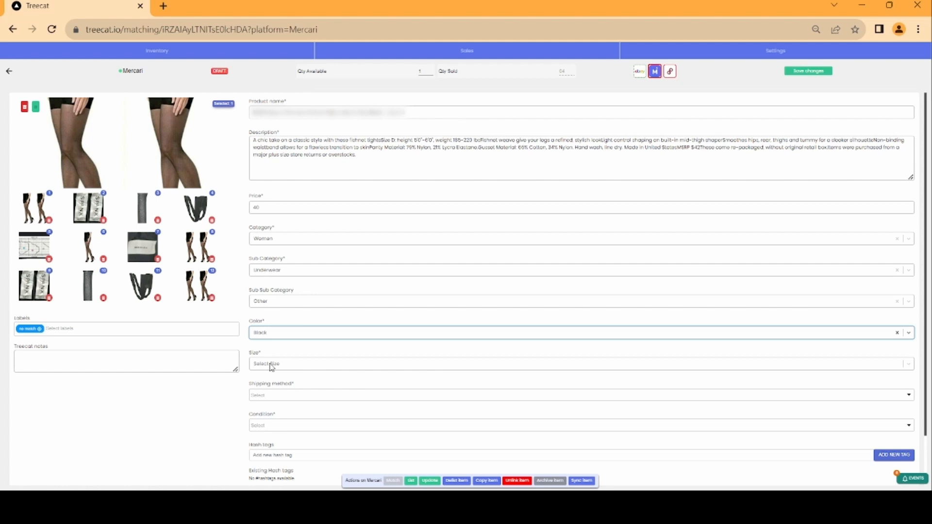
pyautogui.click(271, 365)
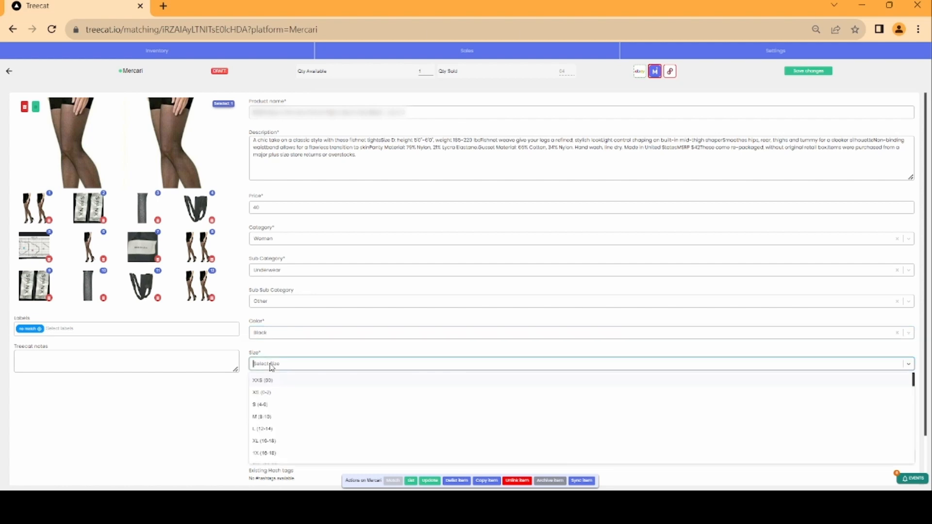
pyautogui.click(262, 432)
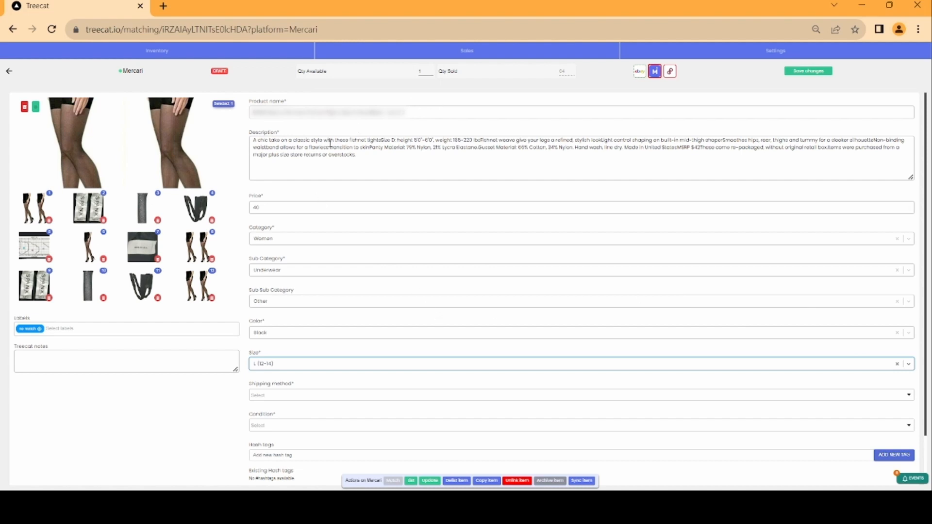
# Add missing periods and spaces between run-together sentences in the description's first line and save changes
pyautogui.click(382, 140)
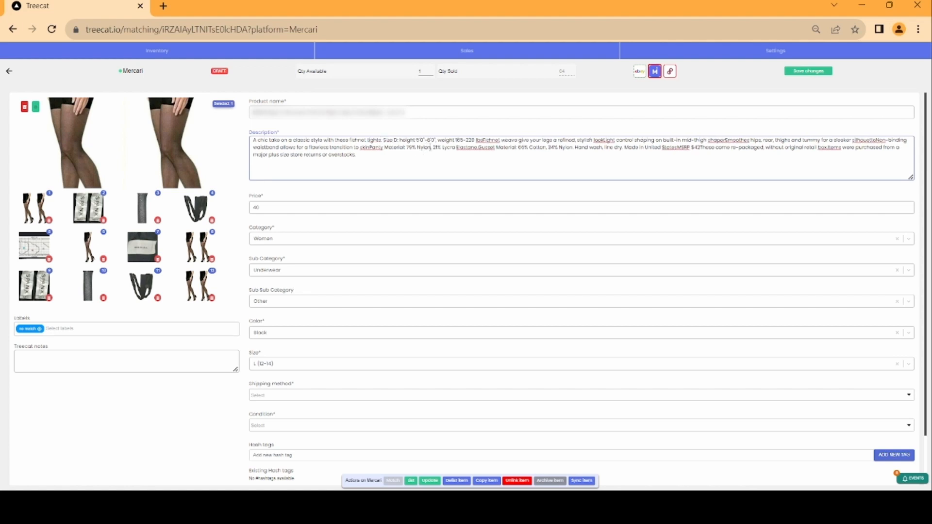
pyautogui.click(484, 140)
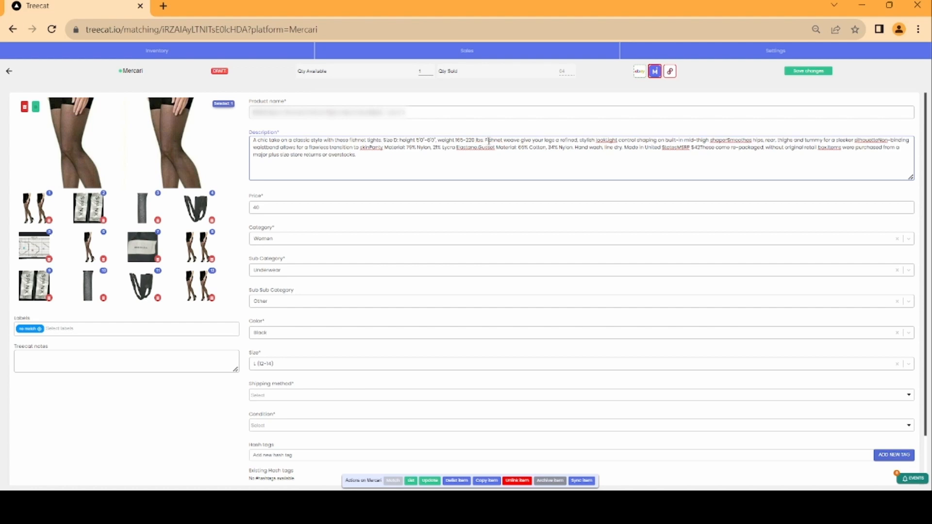
pyautogui.click(607, 141)
pyautogui.write('.')
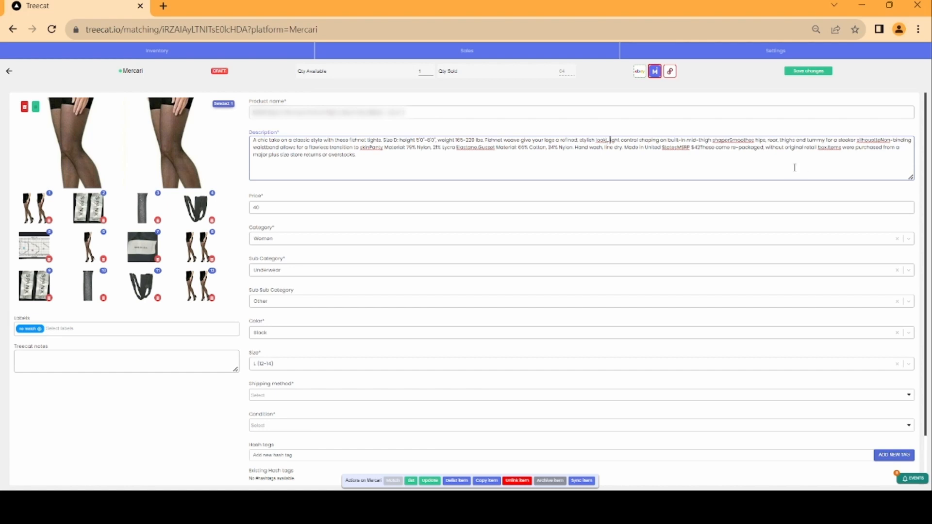
pyautogui.press('BackSpace')
pyautogui.press('BackSpace')
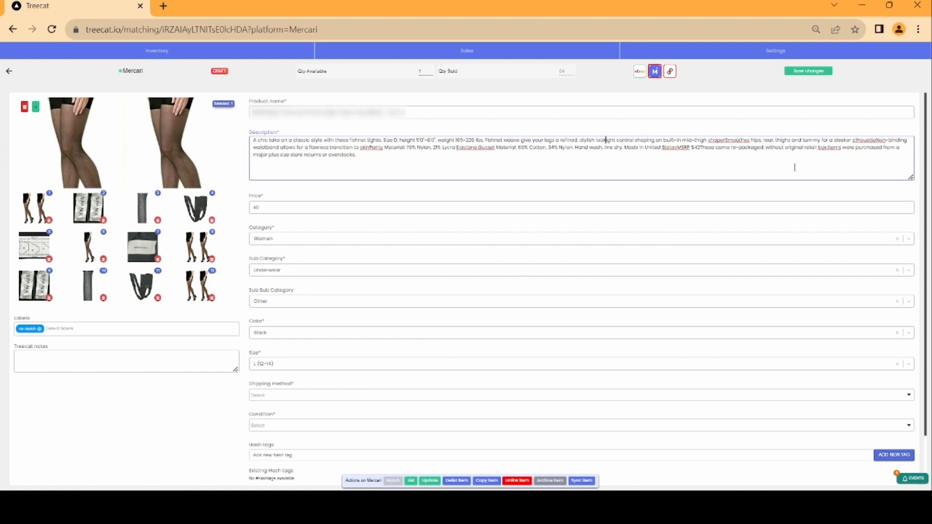
pyautogui.write('. ')
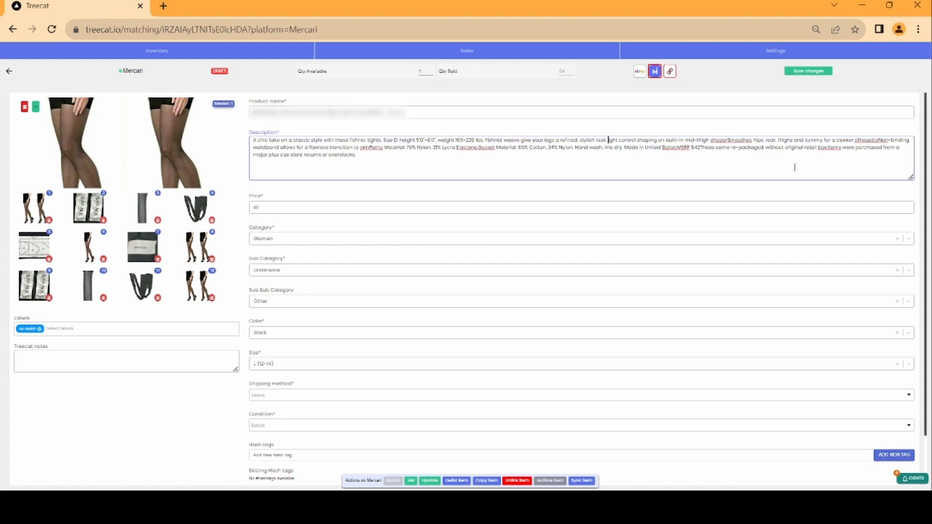
pyautogui.write('Li')
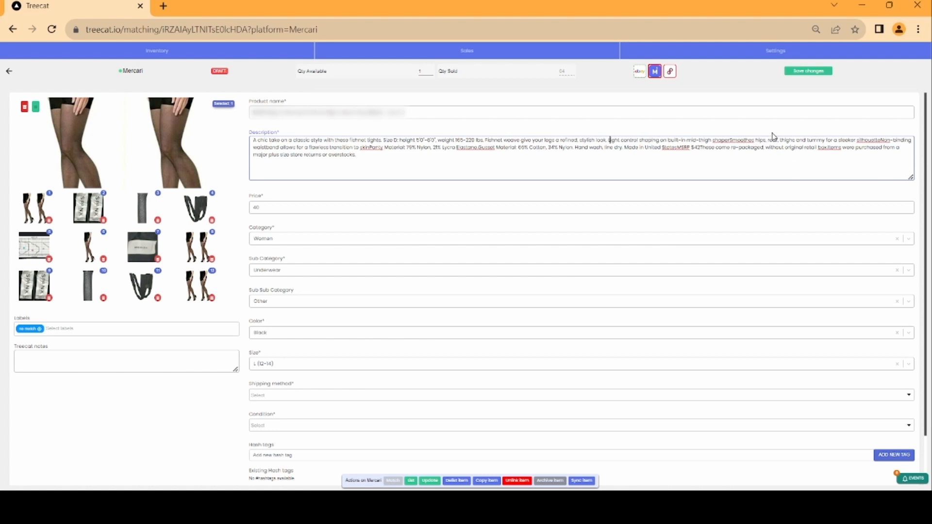
pyautogui.click(730, 140)
pyautogui.write('.')
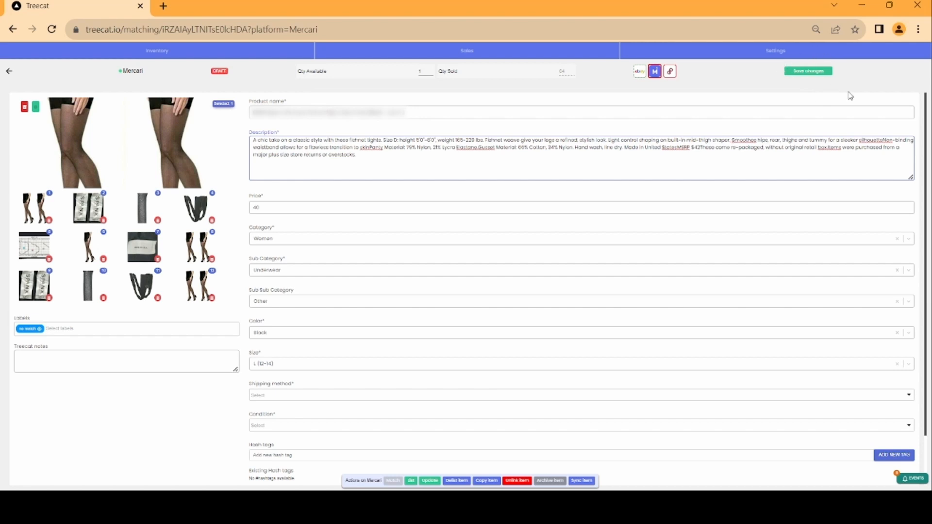
pyautogui.click(802, 73)
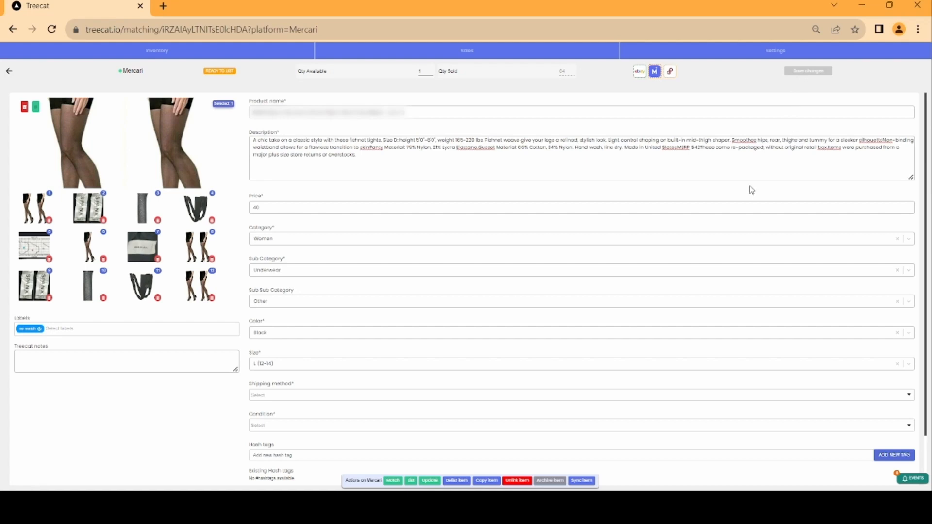
# Insert periods after silhouette, skin, Elastane and States in the description and save changes again
pyautogui.click(883, 142)
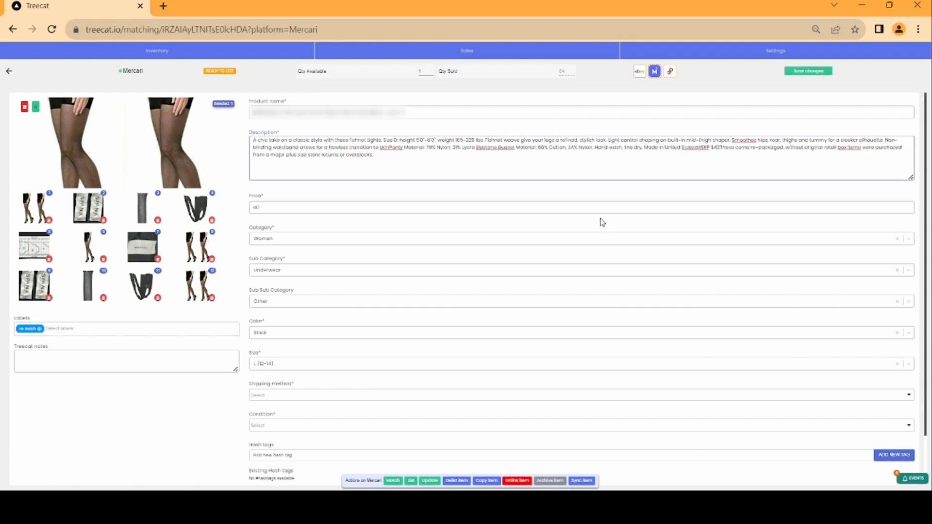
pyautogui.click(389, 148)
pyautogui.write('.')
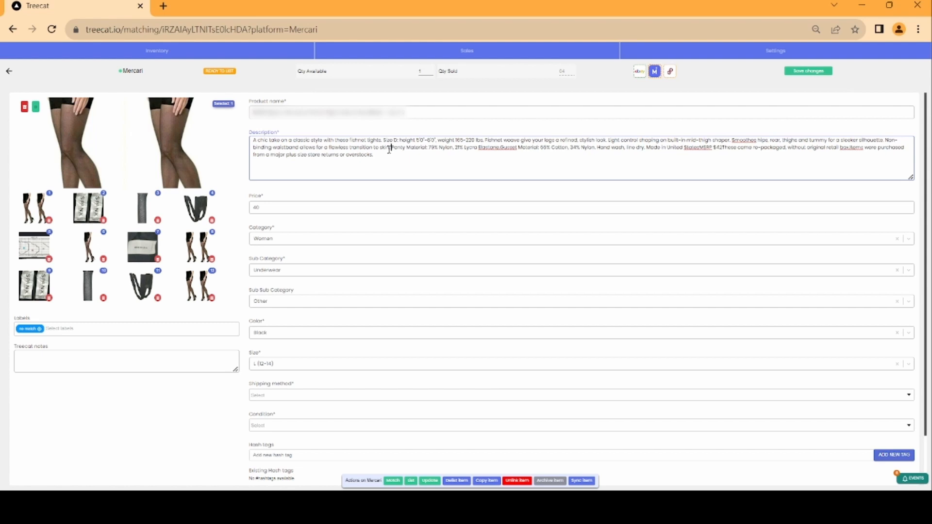
pyautogui.click(501, 148)
pyautogui.write('.')
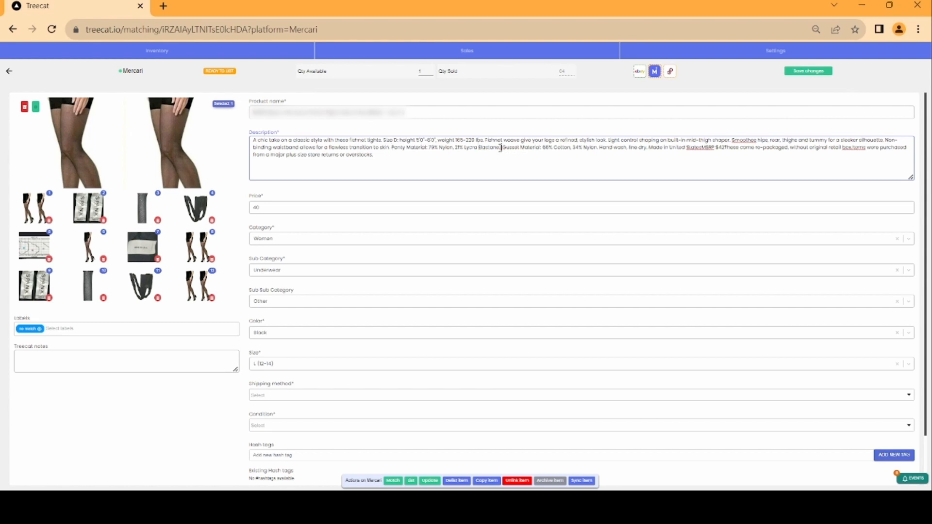
pyautogui.click(704, 148)
pyautogui.write('.')
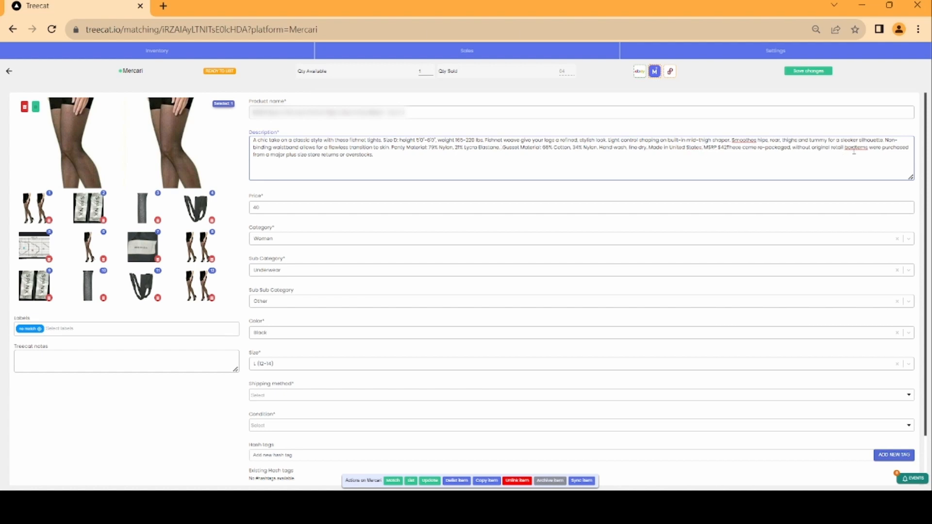
pyautogui.click(798, 71)
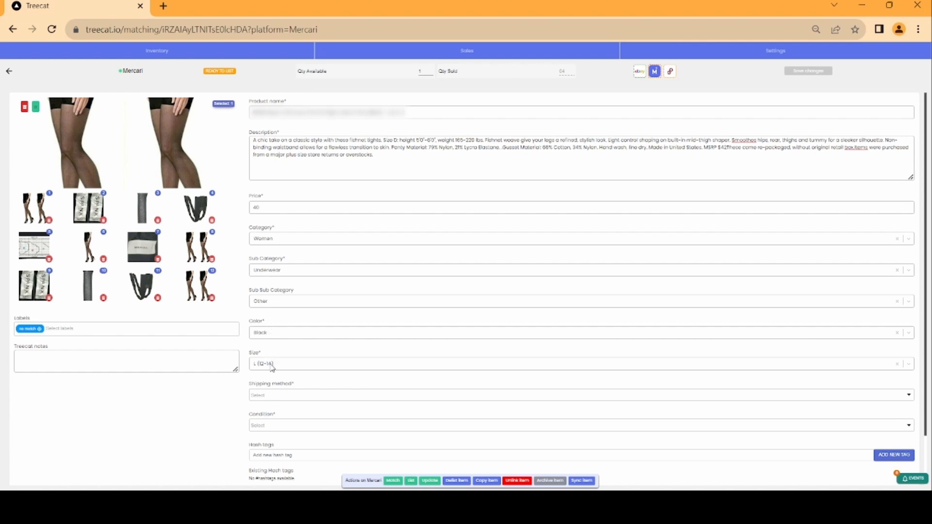
# Set the shipping method to Standard shipping and the shipping carrier to USPS (First-Class or Priority)
pyautogui.click(275, 397)
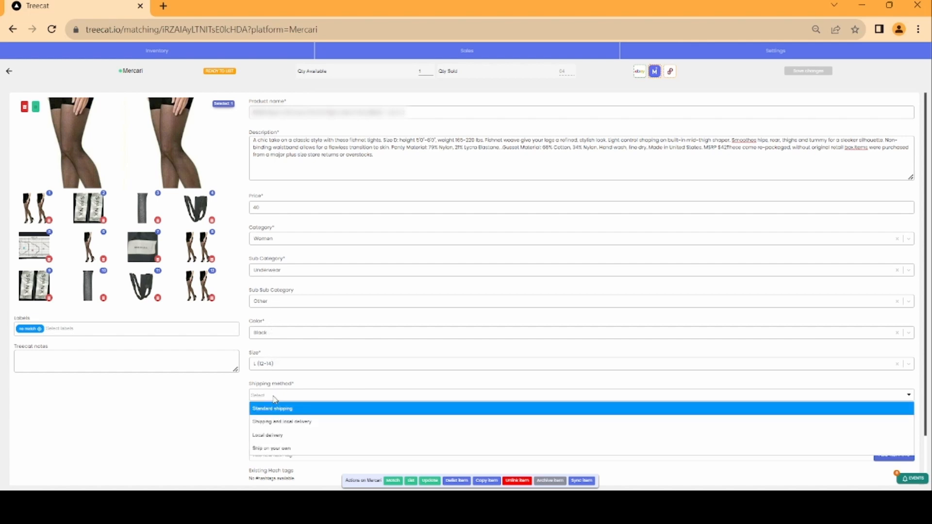
pyautogui.click(274, 410)
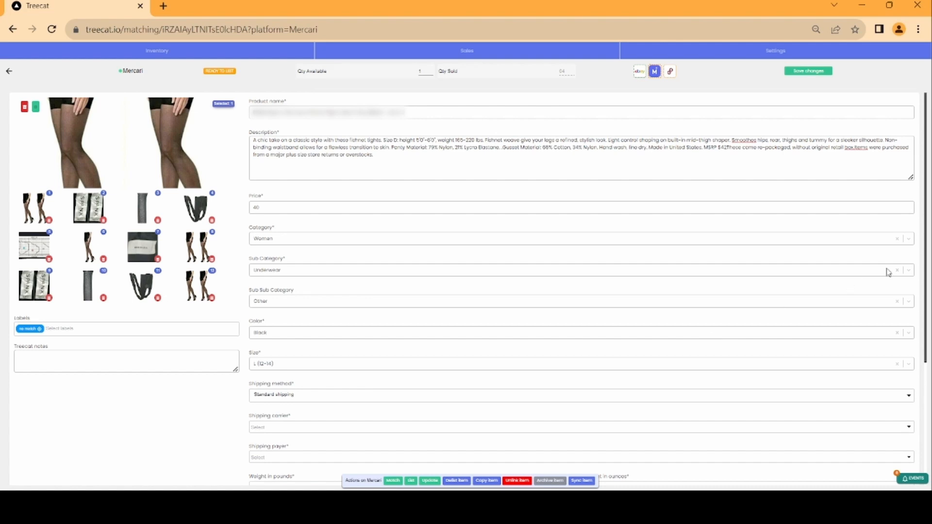
pyautogui.moveTo(927, 269); pyautogui.dragTo(926, 381)
pyautogui.click(329, 266)
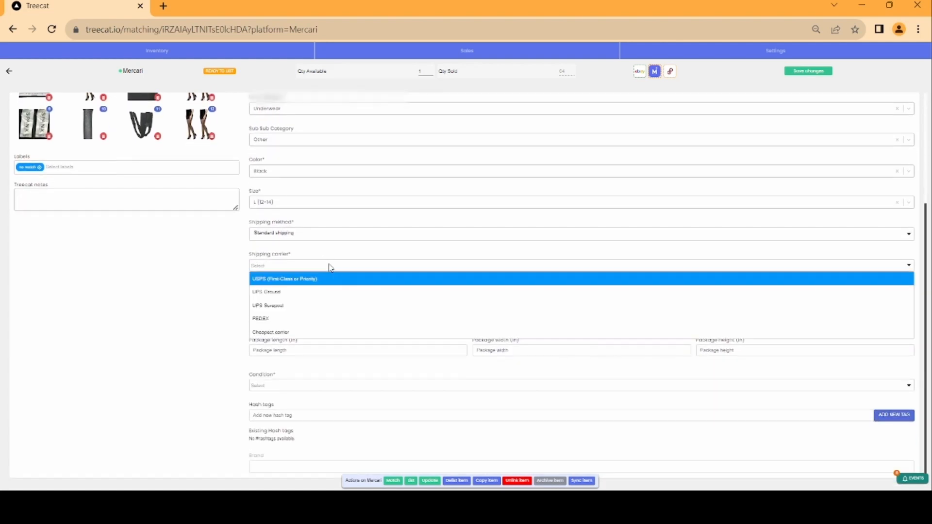
pyautogui.click(284, 281)
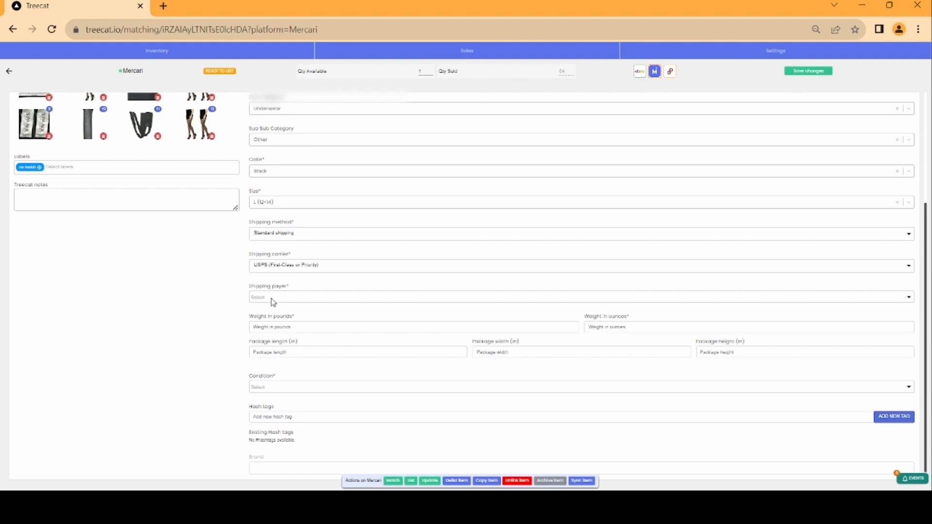
# Set the shipping payer to Buyer and enter a package weight of 8 ounces
pyautogui.click(272, 300)
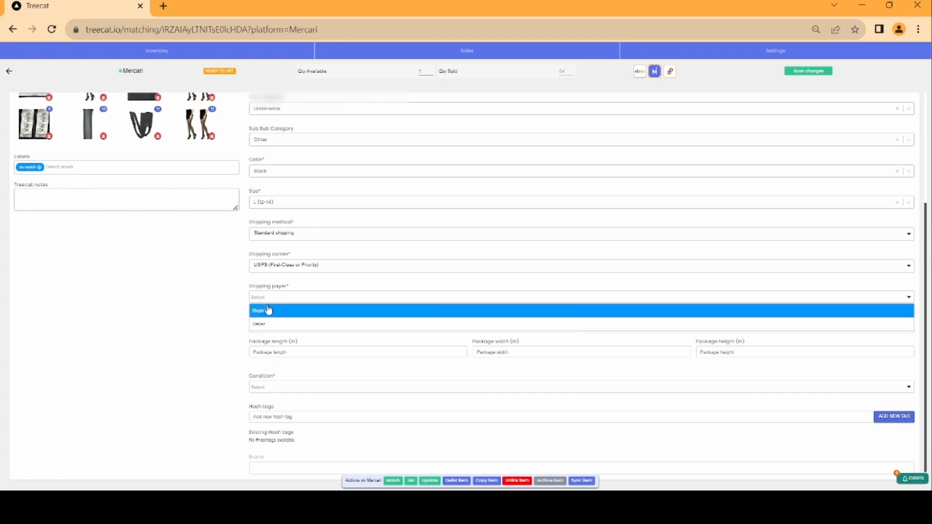
pyautogui.click(260, 313)
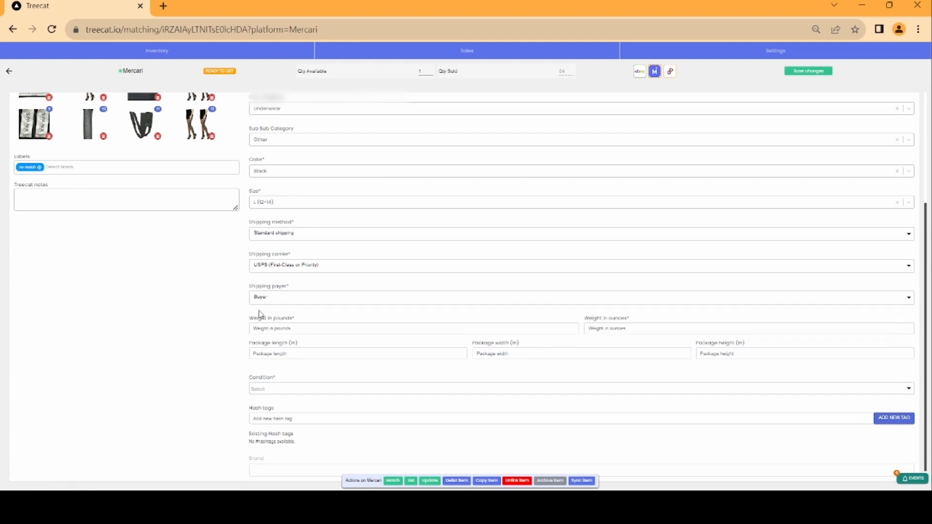
pyautogui.click(379, 330)
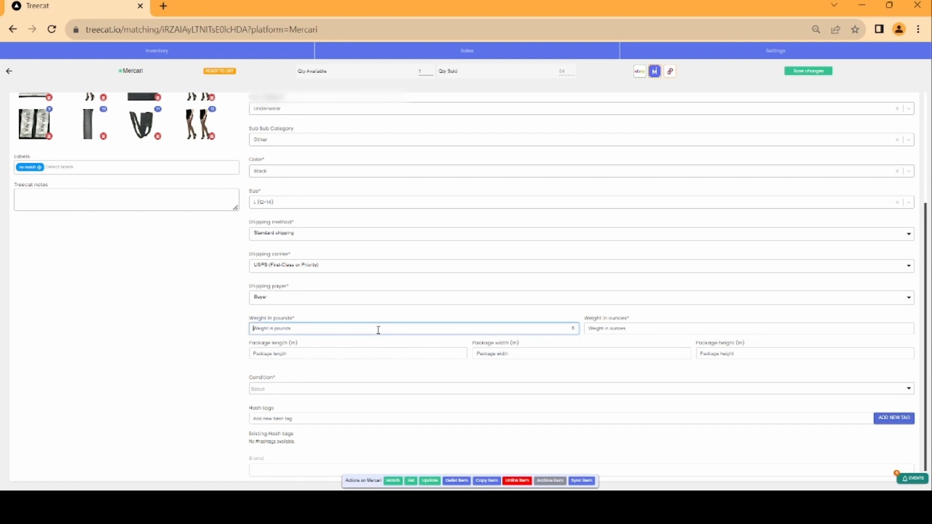
pyautogui.write('10')
pyautogui.press('BackSpace')
pyautogui.press('BackSpace')
pyautogui.click(668, 328)
pyautogui.write('4')
# Enter package dimensions of 10 by 8 by 2 inches and set the condition to Like New
pyautogui.click(439, 351)
pyautogui.write('10')
pyautogui.click(525, 354)
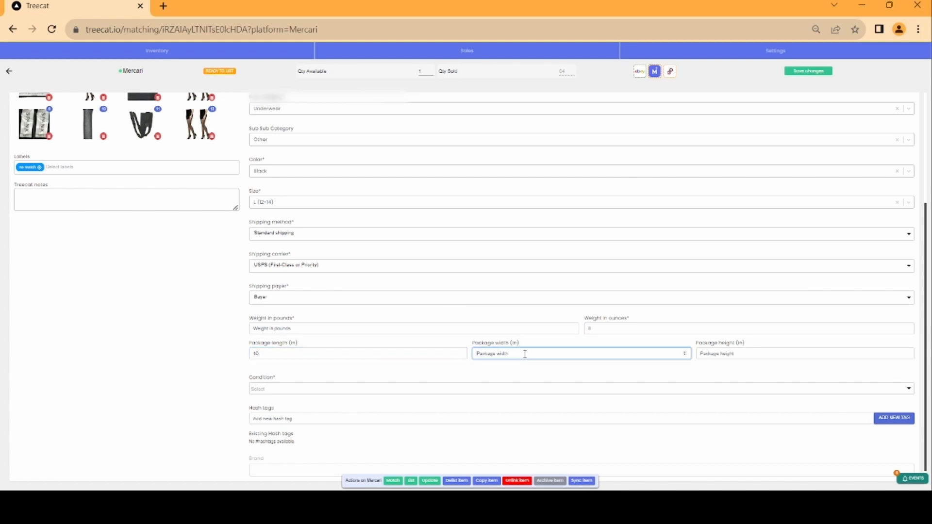
pyautogui.write('8')
pyautogui.click(756, 355)
pyautogui.write('2')
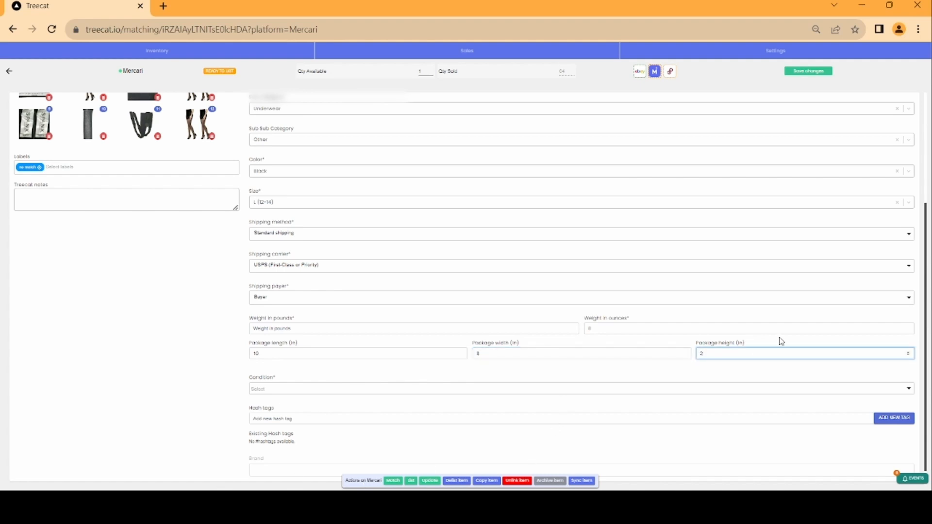
pyautogui.click(282, 387)
pyautogui.click(276, 415)
# Add the hash tags Spanx, Fishnet and Size 8, then save changes
pyautogui.click(276, 420)
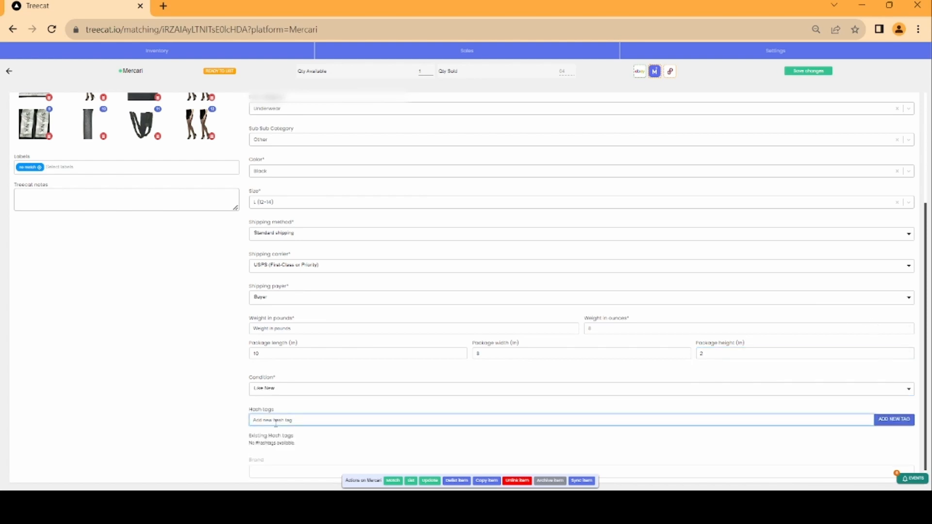
pyautogui.write('spanx')
pyautogui.click(888, 420)
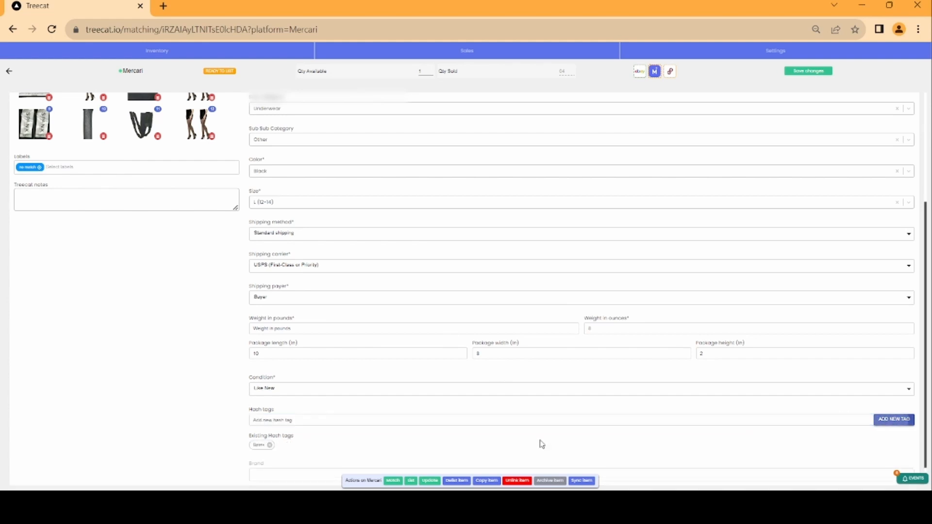
pyautogui.click(507, 419)
pyautogui.write('#')
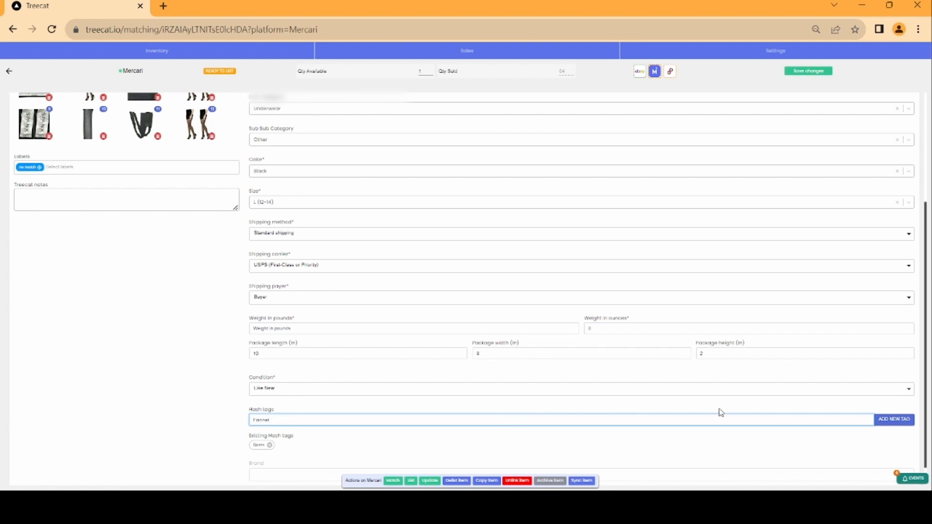
pyautogui.click(903, 419)
pyautogui.click(510, 421)
pyautogui.write('ti')
pyautogui.write('ze 8')
pyautogui.click(895, 419)
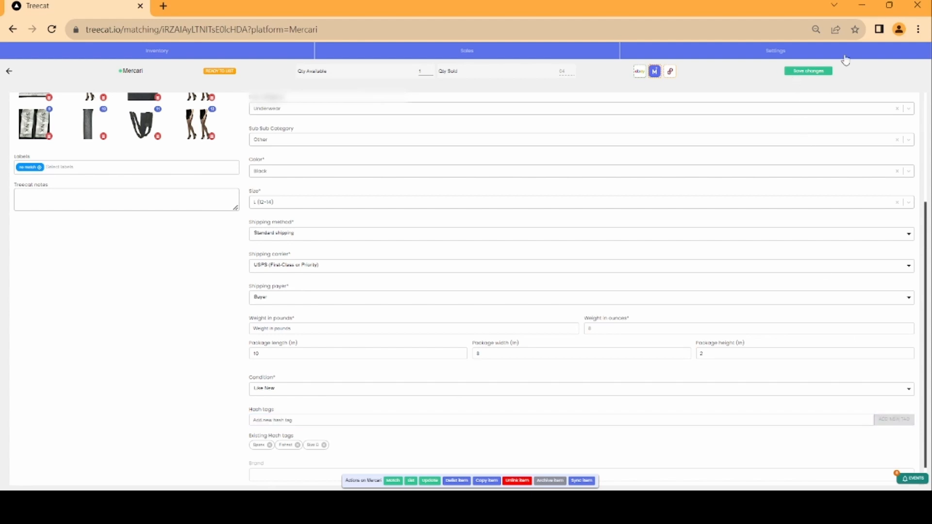
pyautogui.click(801, 72)
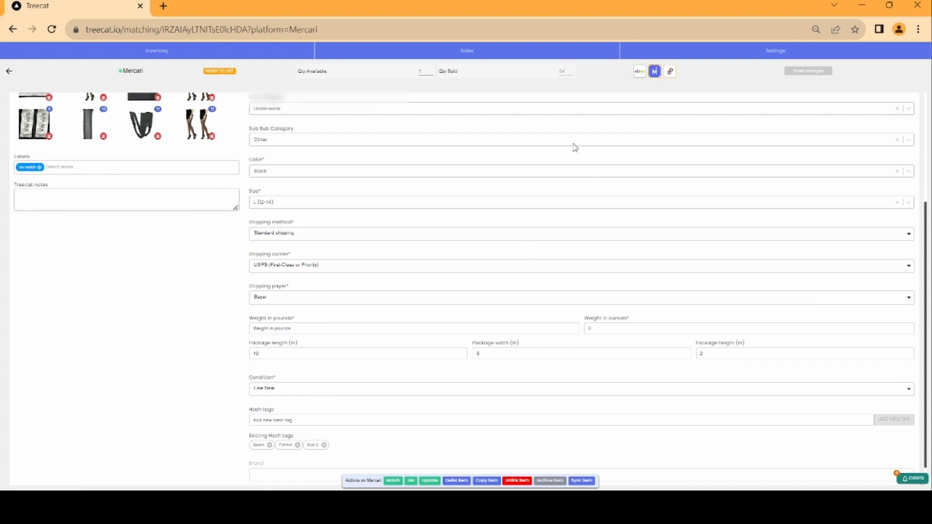
# Switch to the Poshmark listing and insert periods after tights, lbs, look and shaper in the description
pyautogui.click(673, 74)
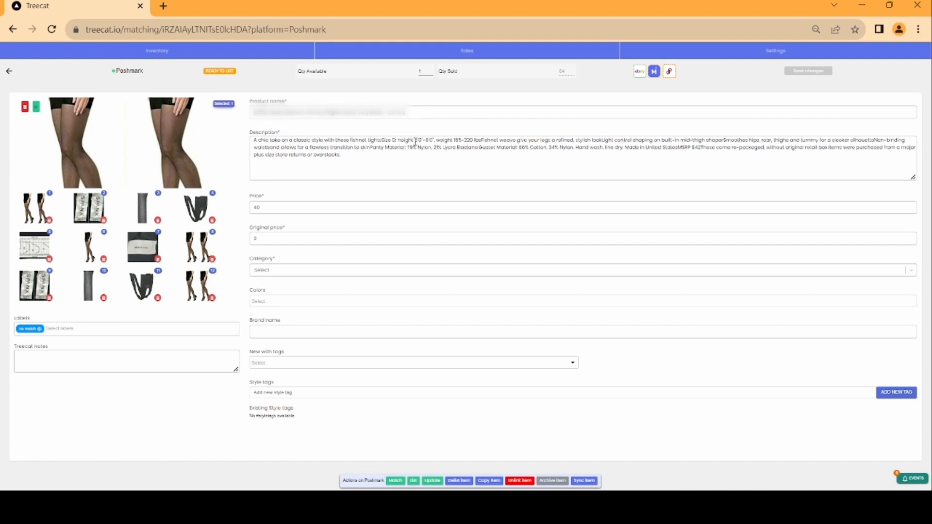
pyautogui.click(383, 141)
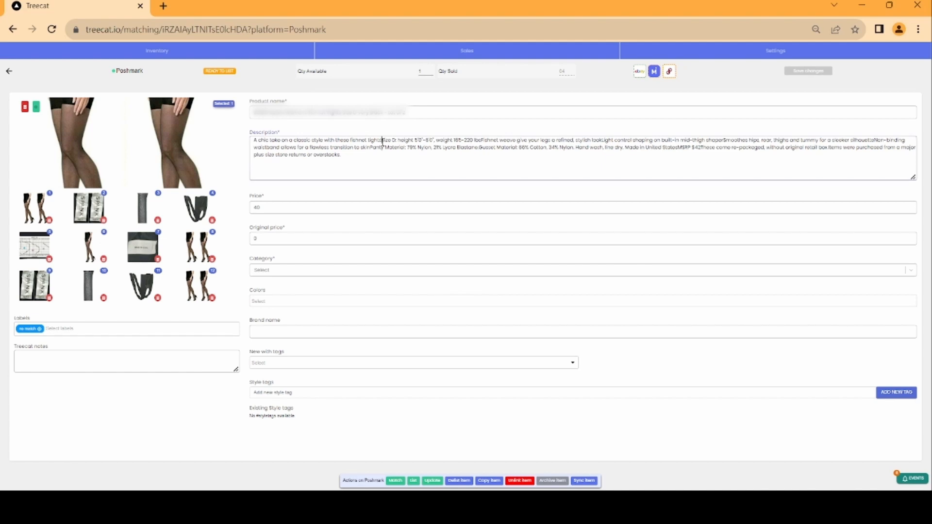
pyautogui.write('.')
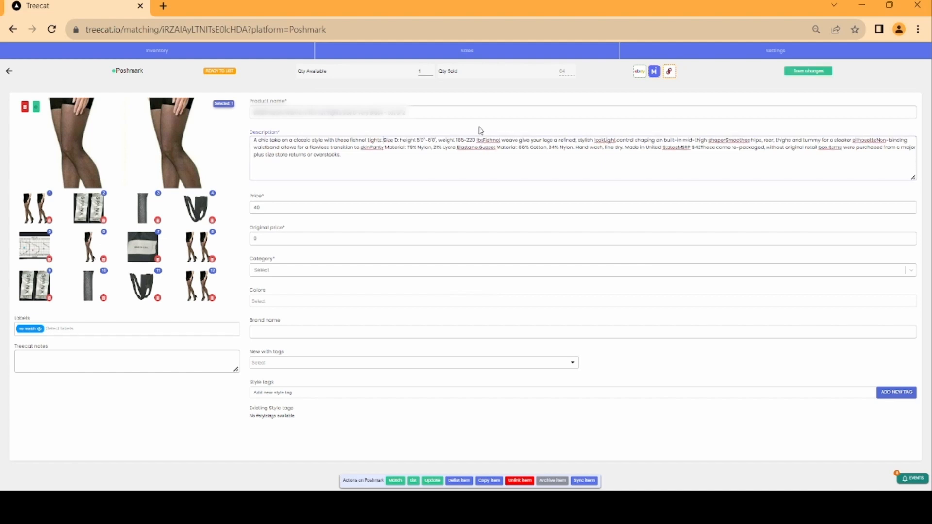
pyautogui.click(484, 141)
pyautogui.write('.')
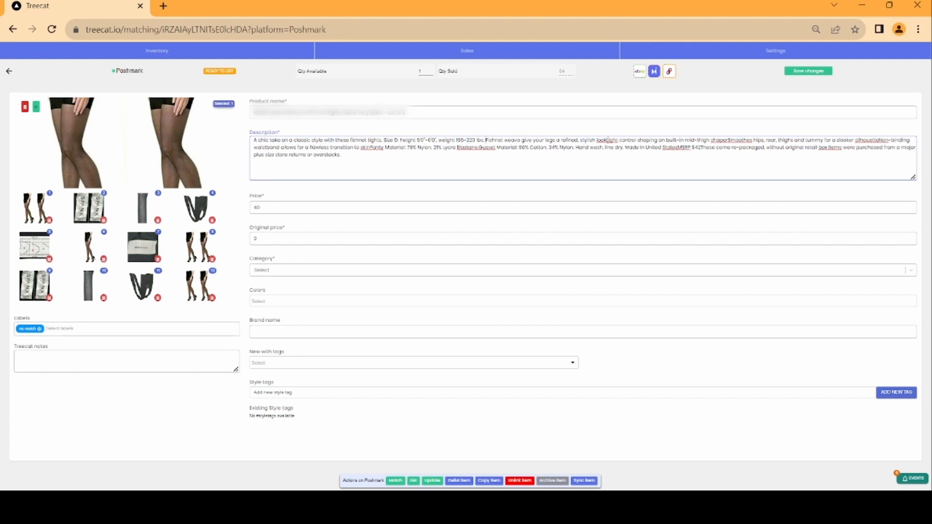
pyautogui.click(606, 140)
pyautogui.write('.')
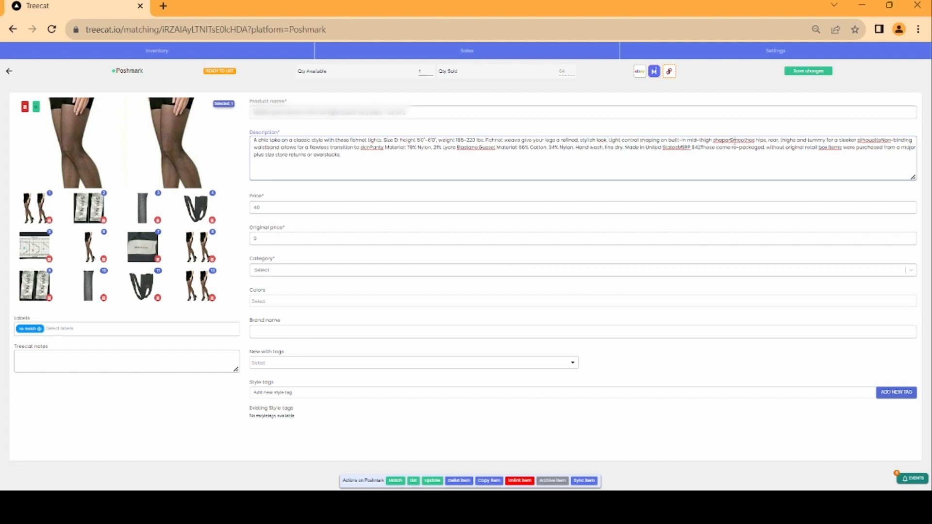
pyautogui.click(731, 139)
pyautogui.write('.')
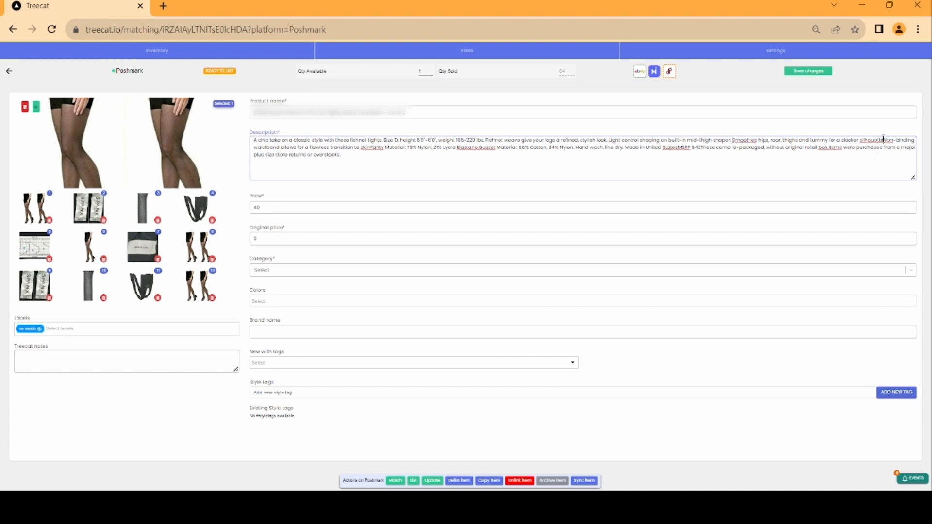
# Insert periods after silhouette, skin, Elastane, States and box in the description and save changes
pyautogui.click(882, 139)
pyautogui.write('.')
pyautogui.click(371, 148)
pyautogui.write('.')
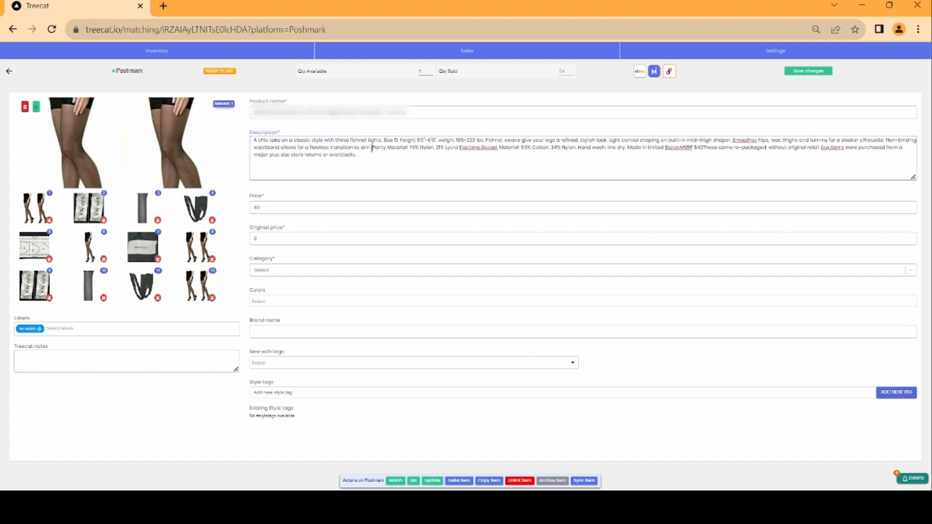
pyautogui.click(482, 149)
pyautogui.write('.')
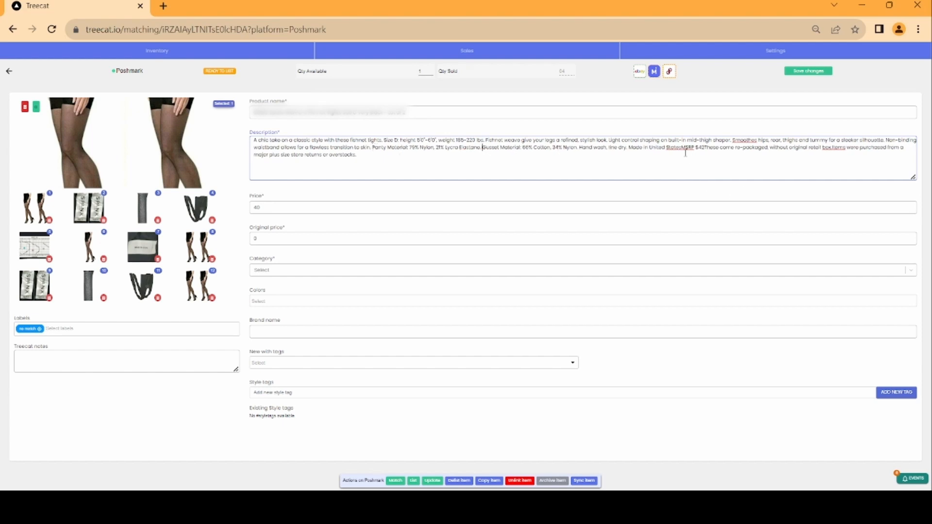
pyautogui.click(682, 148)
pyautogui.write('.')
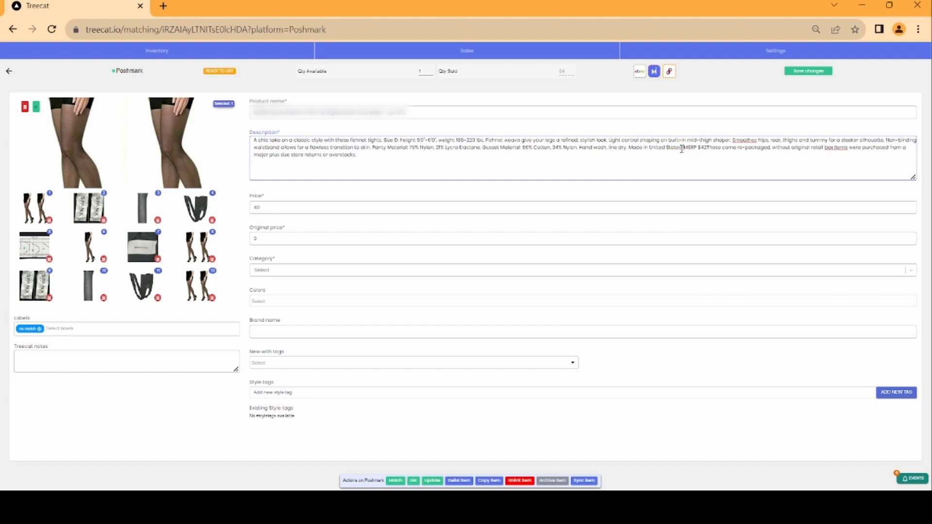
pyautogui.click(834, 148)
pyautogui.write('.')
pyautogui.click(806, 71)
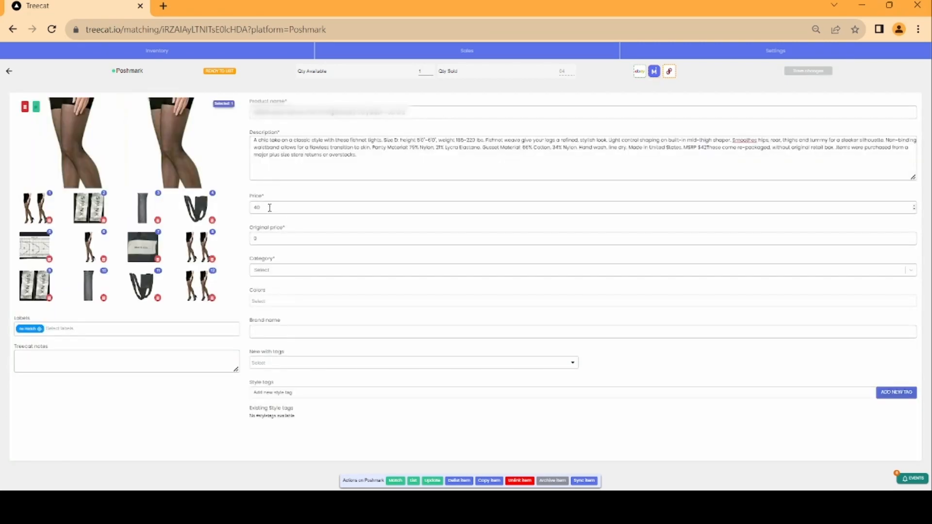
# Set the original price to 78 and the category to Women
pyautogui.doubleClick(264, 238)
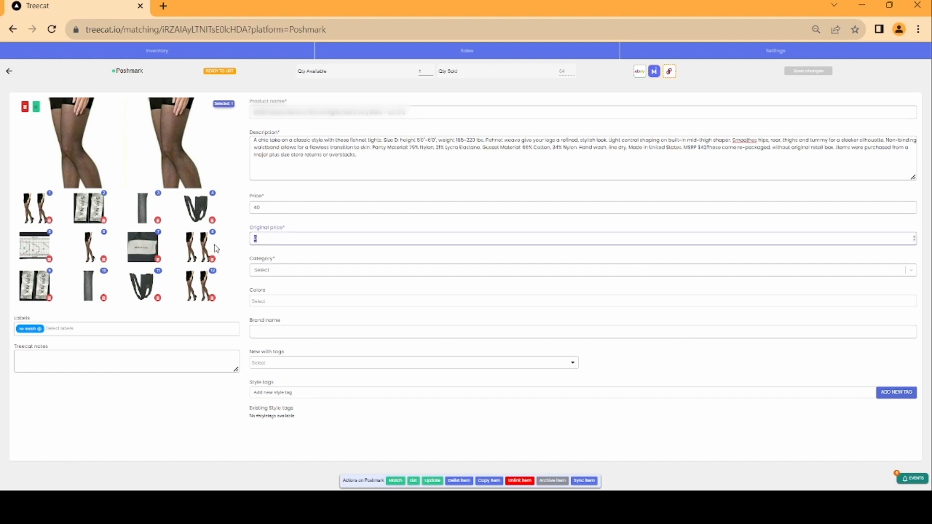
pyautogui.write('78')
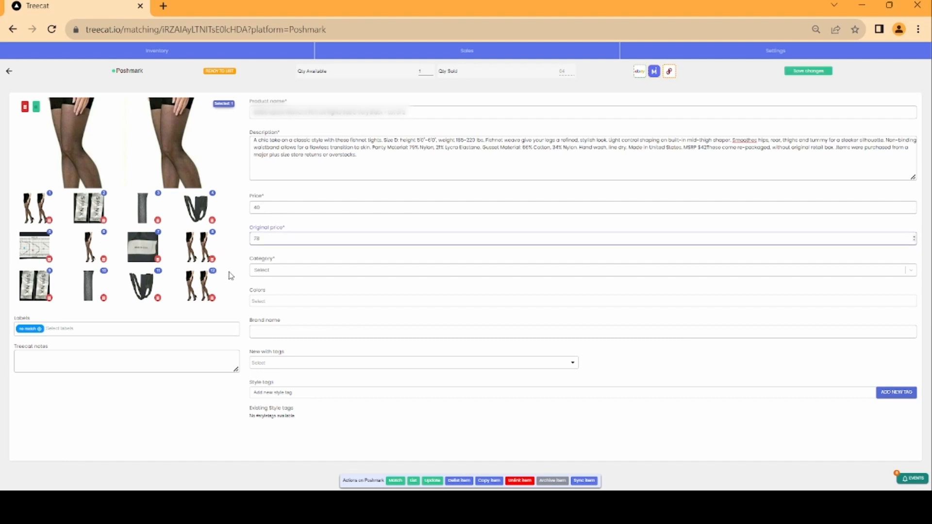
pyautogui.click(262, 271)
pyautogui.click(263, 287)
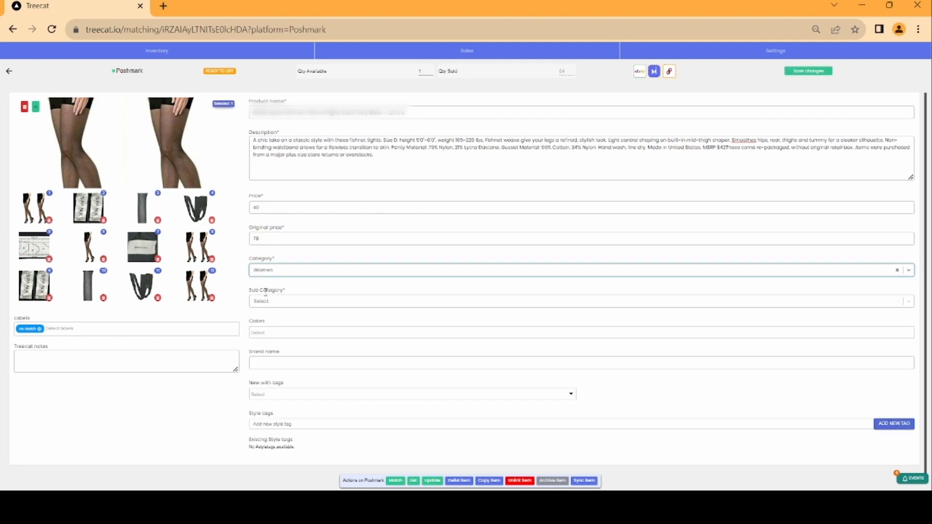
# Set the sub category to Intimates & Sleepwear and the sub sub category to Shapewear
pyautogui.click(268, 305)
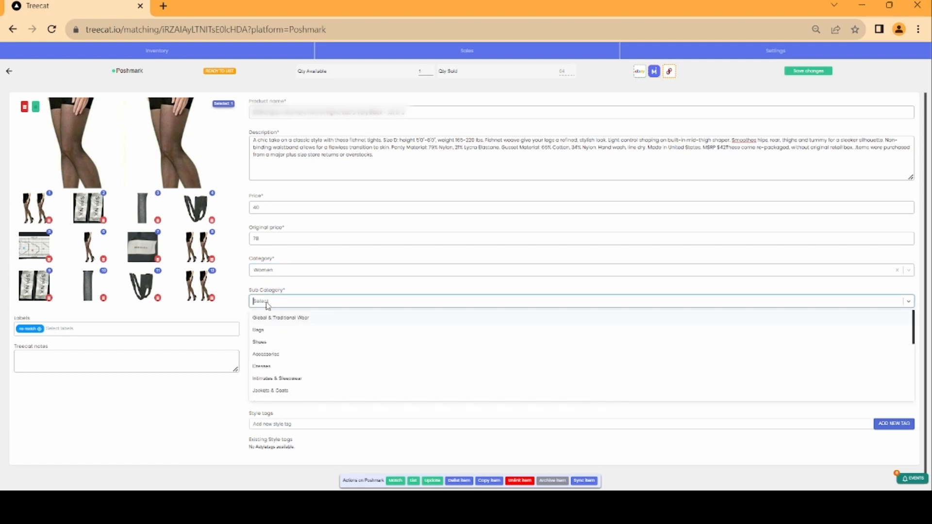
pyautogui.click(272, 378)
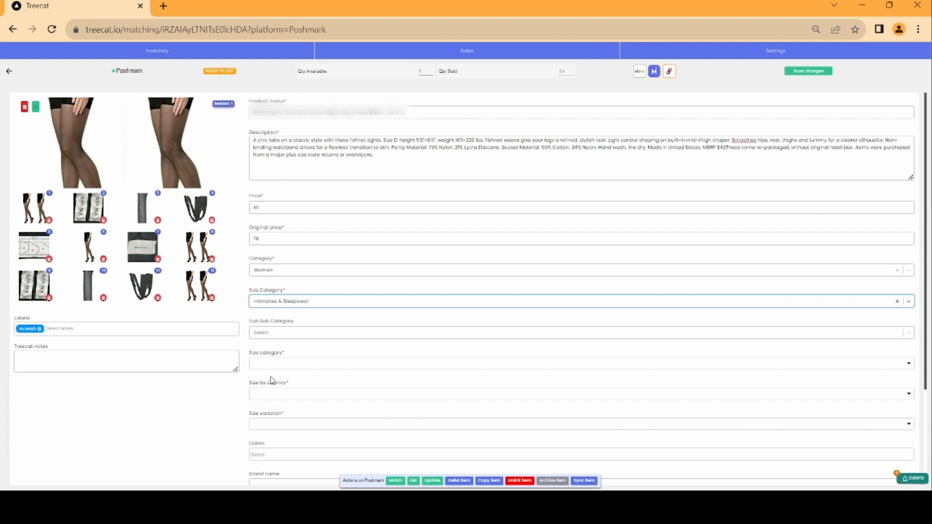
pyautogui.click(286, 335)
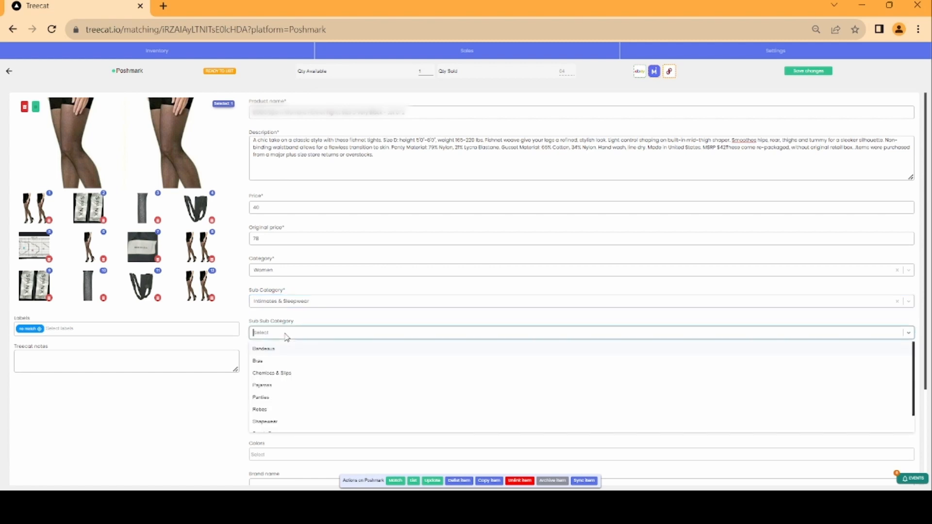
pyautogui.click(275, 421)
# Set the size category to Standard and the size by country to US
pyautogui.click(291, 364)
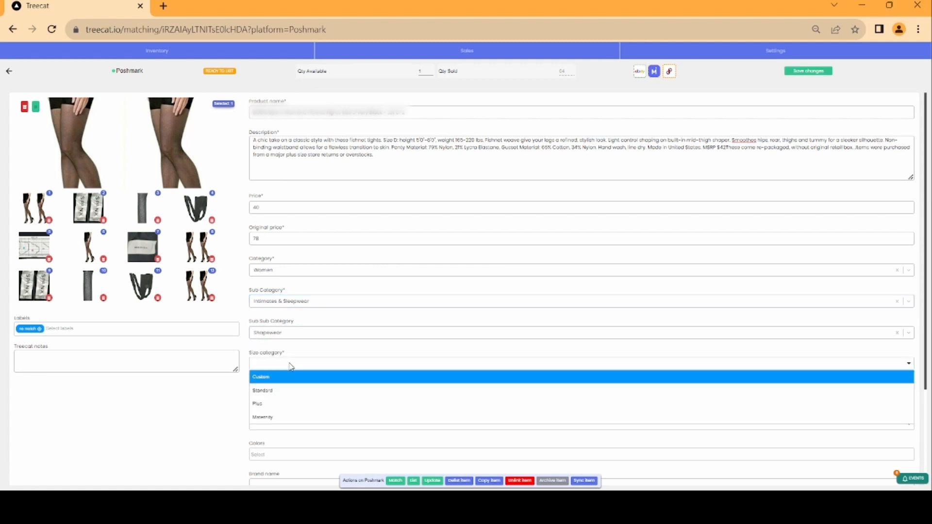
pyautogui.click(276, 390)
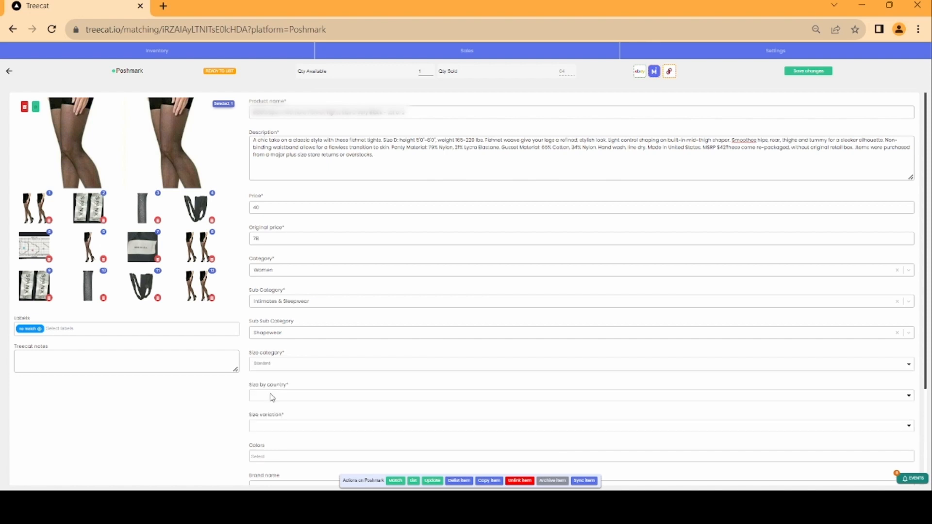
pyautogui.click(271, 396)
pyautogui.click(271, 412)
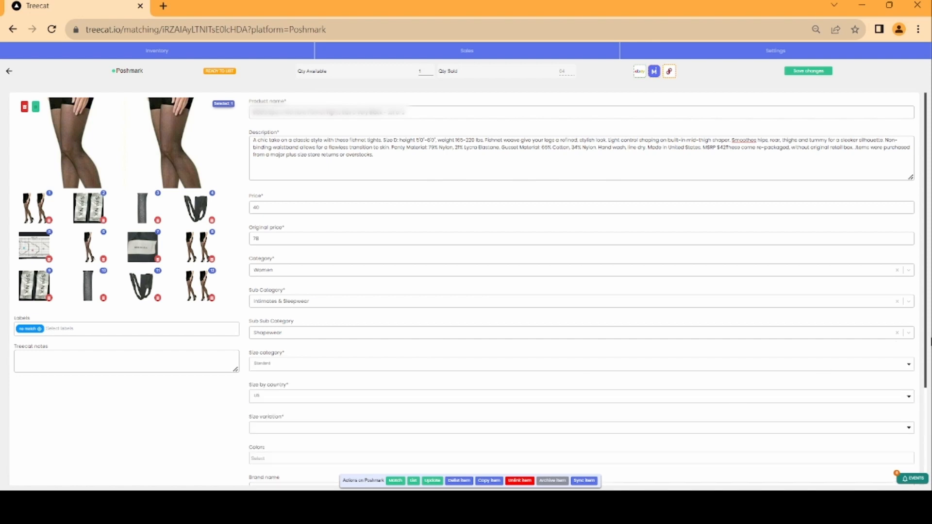
# Set the size variation to L
pyautogui.moveTo(927, 346); pyautogui.dragTo(923, 476)
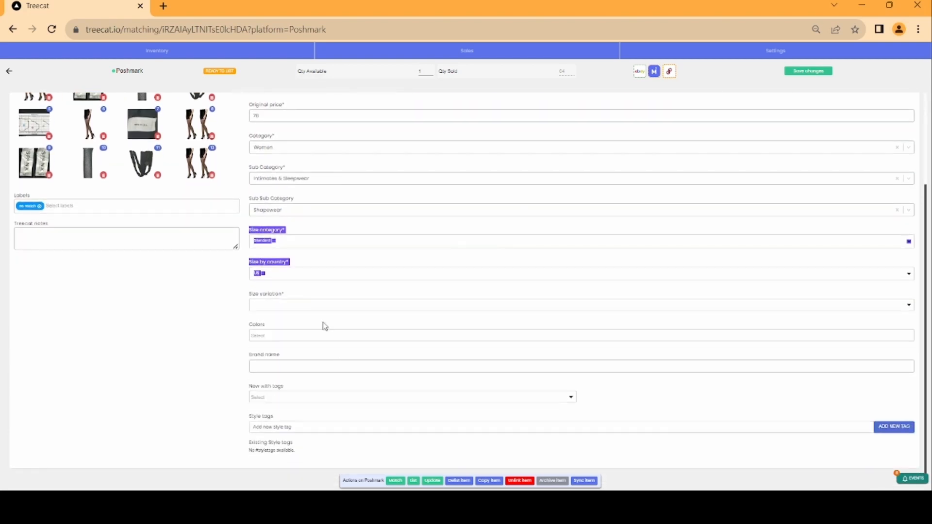
pyautogui.click(317, 303)
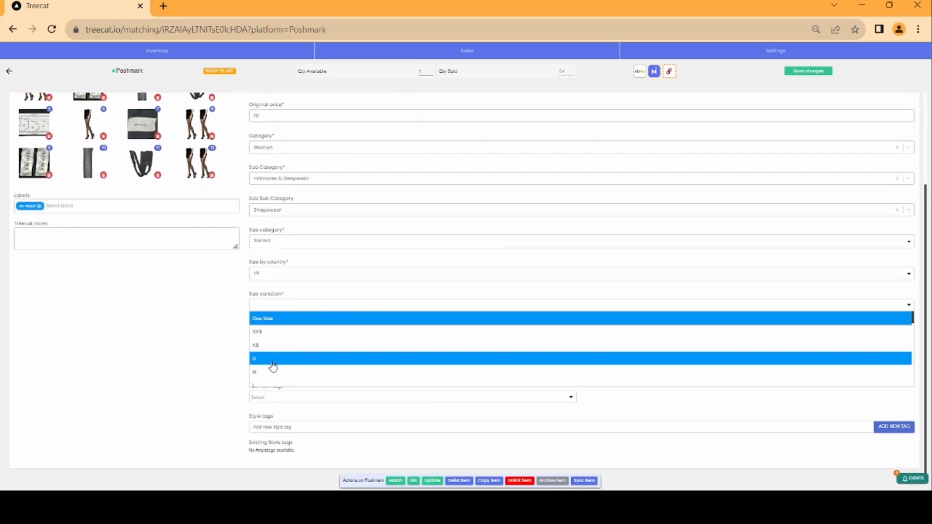
pyautogui.click(263, 385)
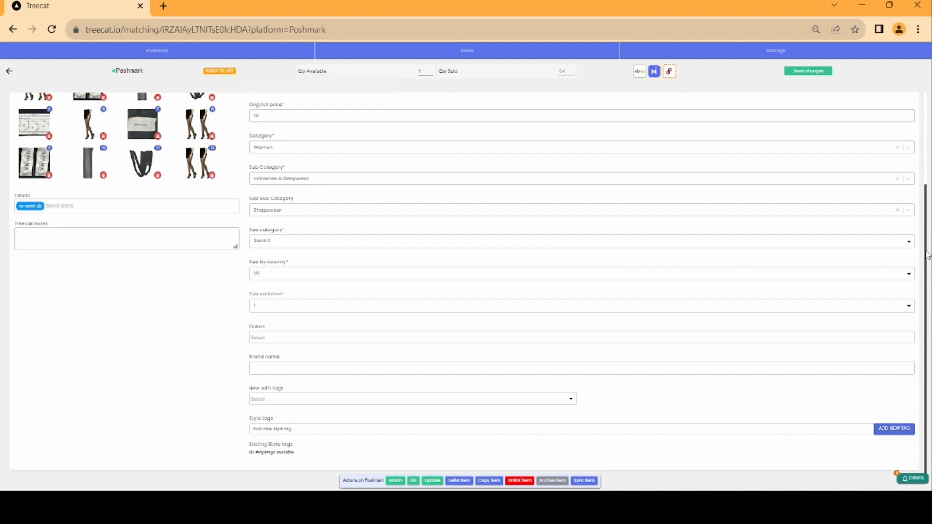
# Add Black as the item's color
pyautogui.moveTo(924, 245); pyautogui.dragTo(928, 184)
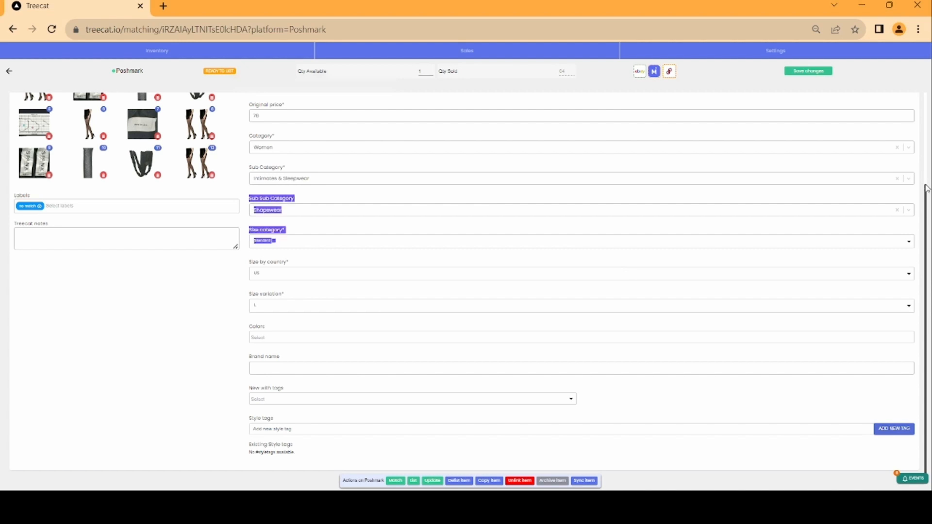
pyautogui.scroll(-1, 927, 197)
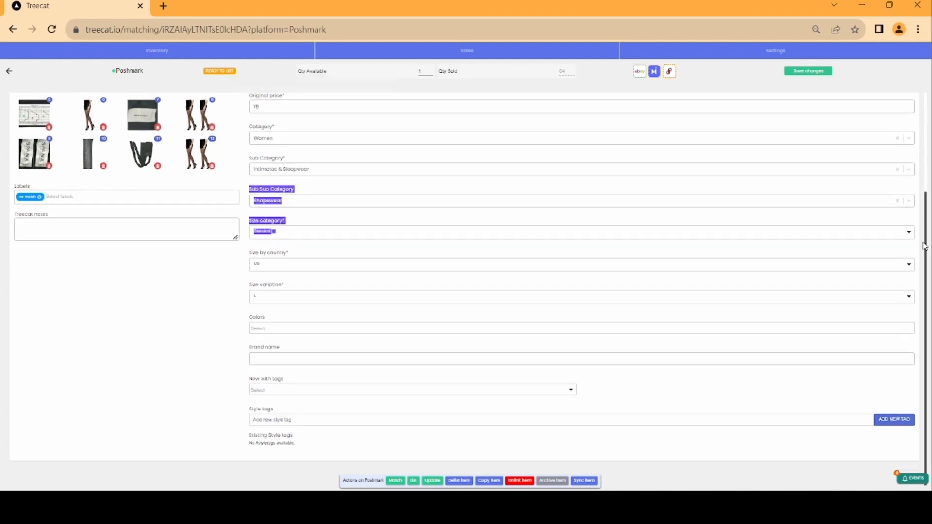
pyautogui.click(295, 328)
pyautogui.write('Black')
pyautogui.click(257, 343)
pyautogui.click(220, 345)
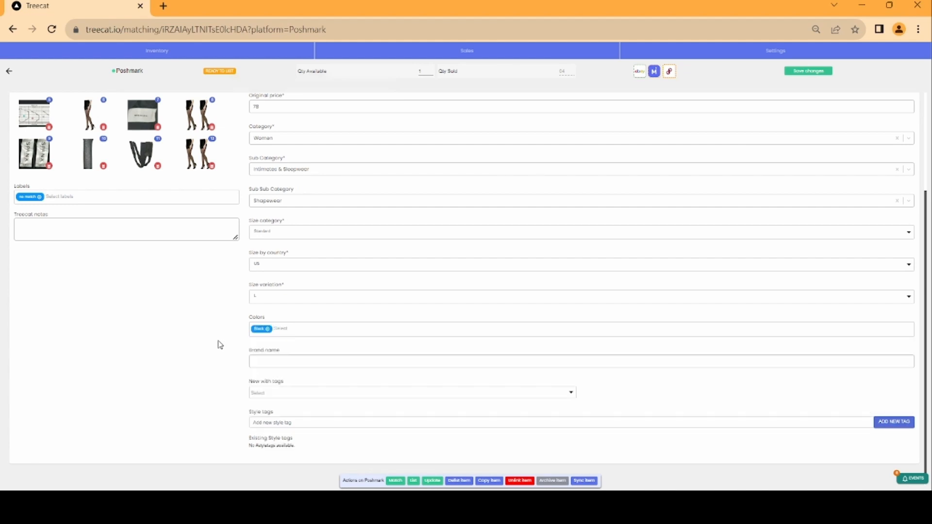
# Enter spanx as the brand name and set New with tags to No
pyautogui.click(262, 358)
pyautogui.write('spanx')
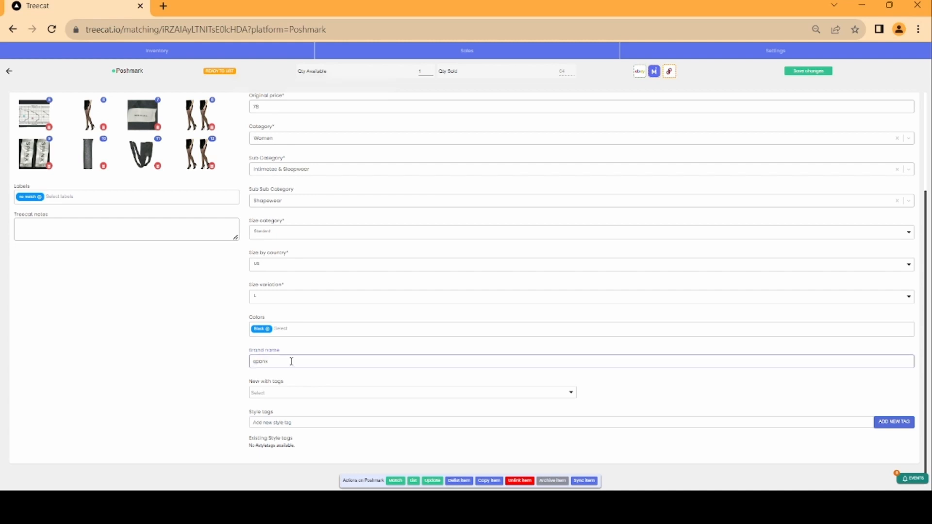
pyautogui.click(293, 394)
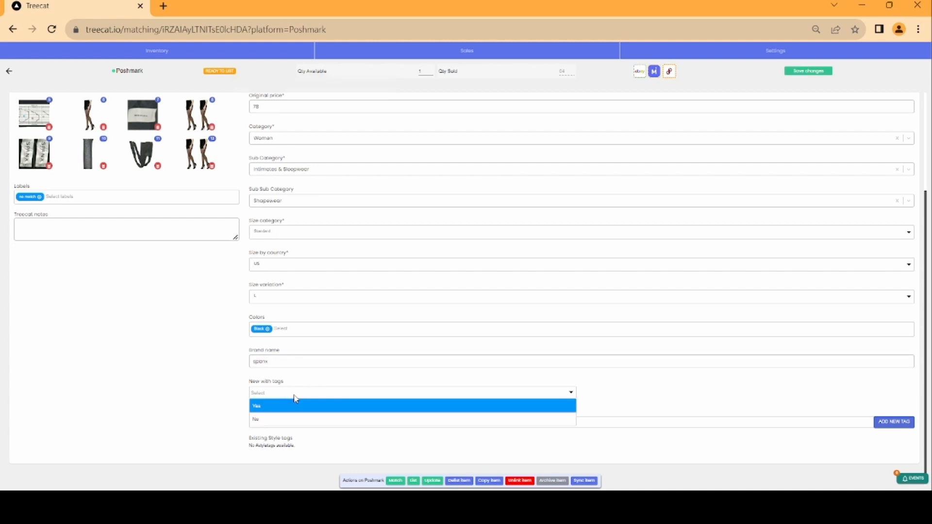
pyautogui.click(267, 420)
# Add the style tags spanx, fishnet and Size D
pyautogui.click(279, 426)
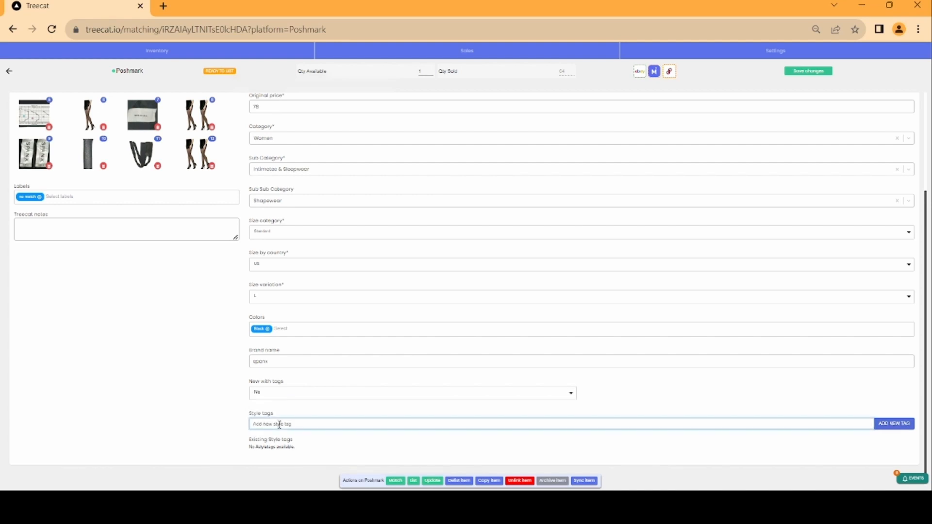
pyautogui.write('spanx')
pyautogui.click(907, 424)
pyautogui.click(530, 424)
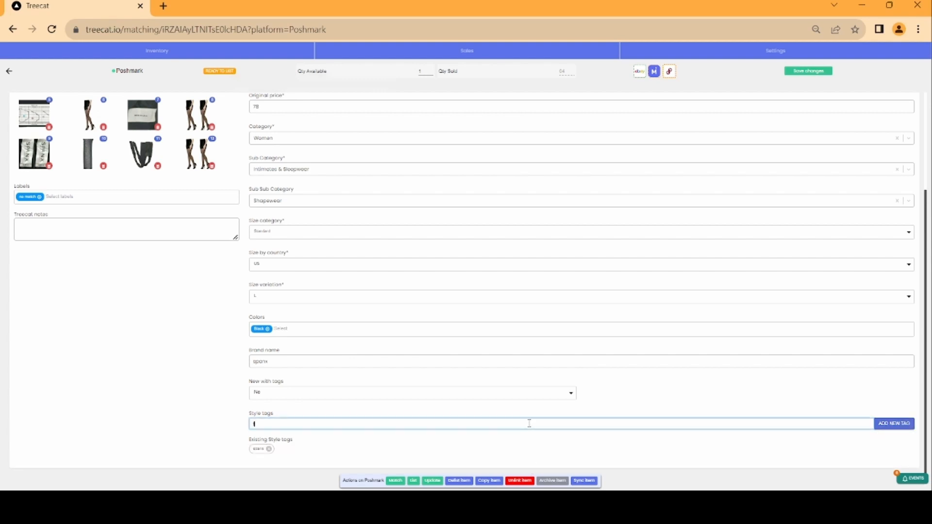
pyautogui.write('flannel')
pyautogui.click(885, 426)
pyautogui.click(409, 424)
pyautogui.write('Size D')
pyautogui.click(885, 427)
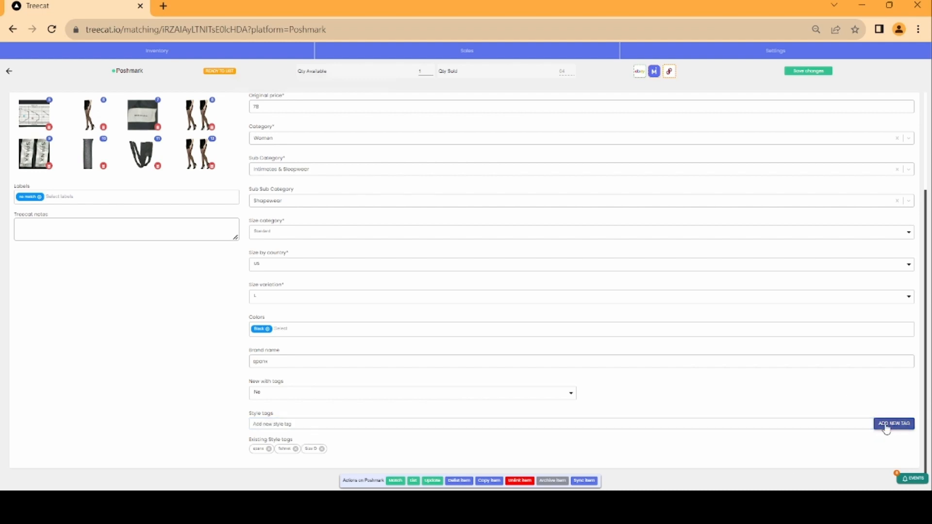
# Save the changes and list the item on both Mercari and Poshmark
pyautogui.click(807, 73)
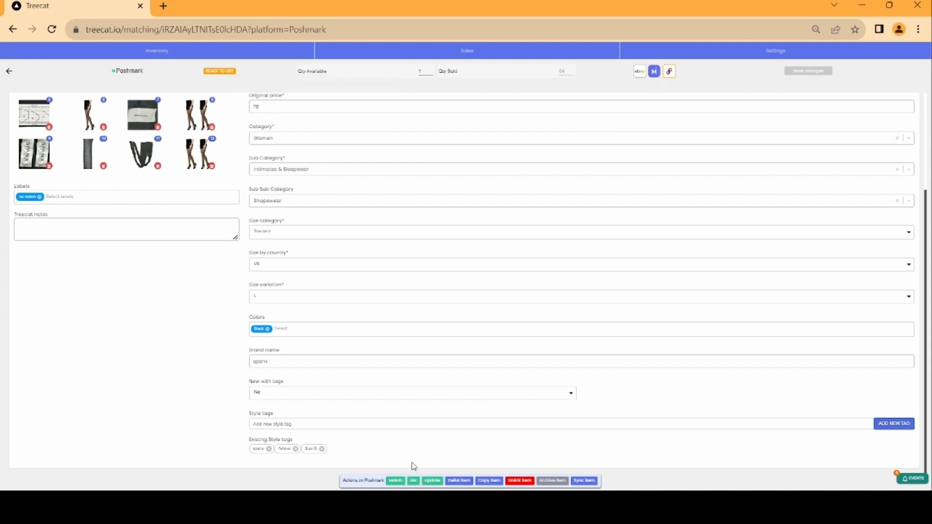
pyautogui.click(413, 481)
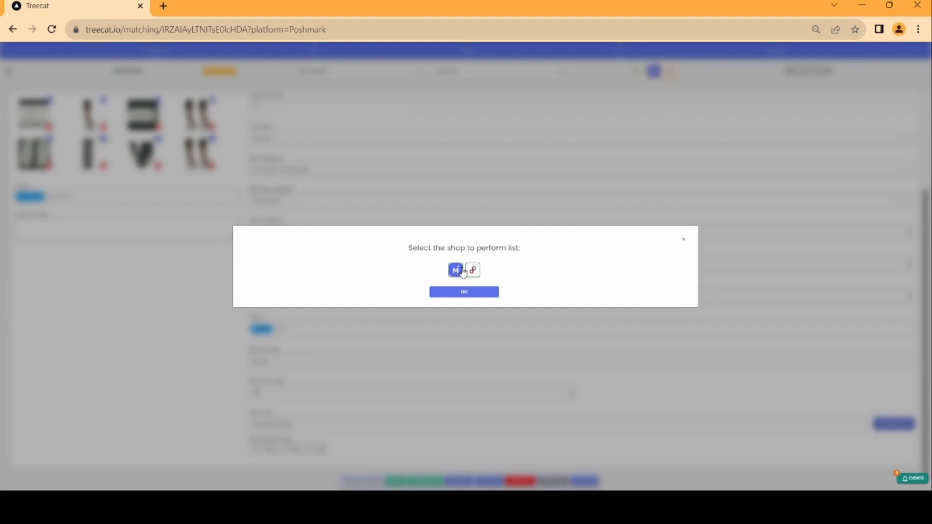
pyautogui.click(465, 296)
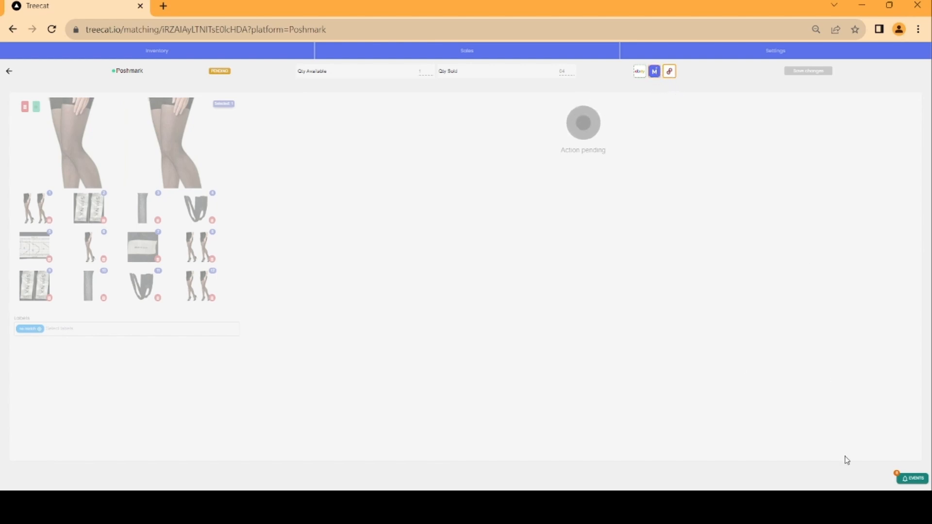
# Open the match events history to check the status of the listing actions
pyautogui.click(906, 483)
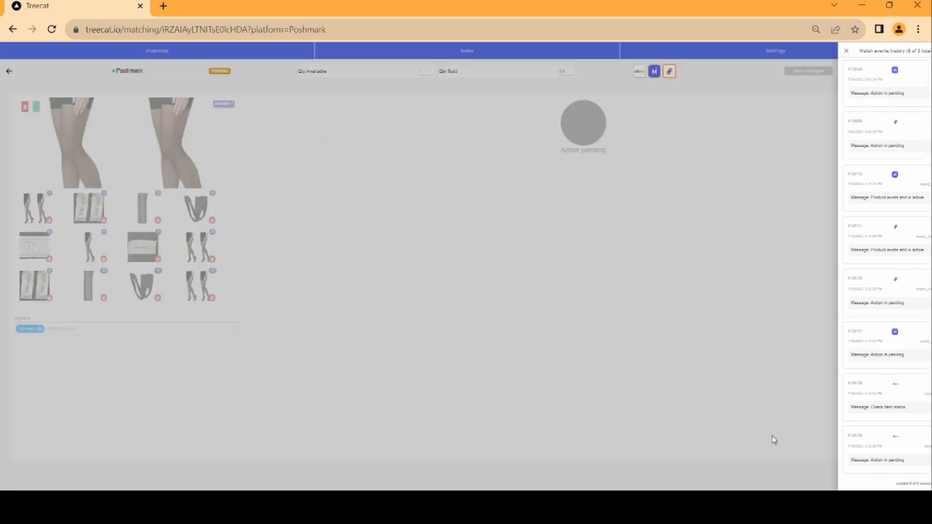
pyautogui.click(774, 440)
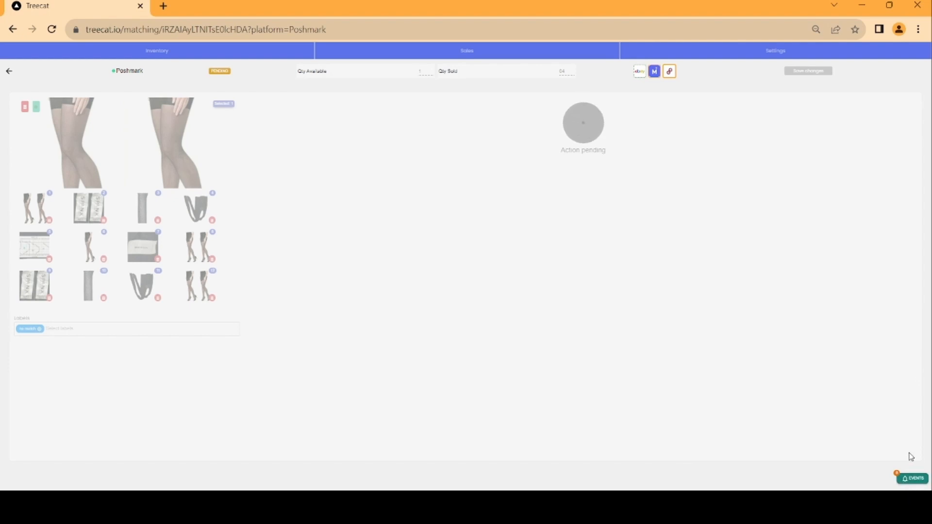
pyautogui.click(912, 480)
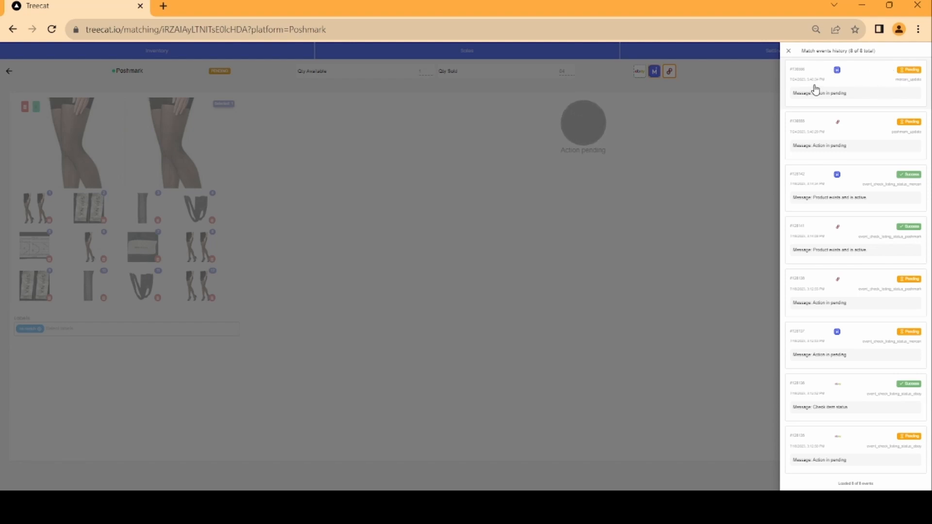
pyautogui.click(734, 318)
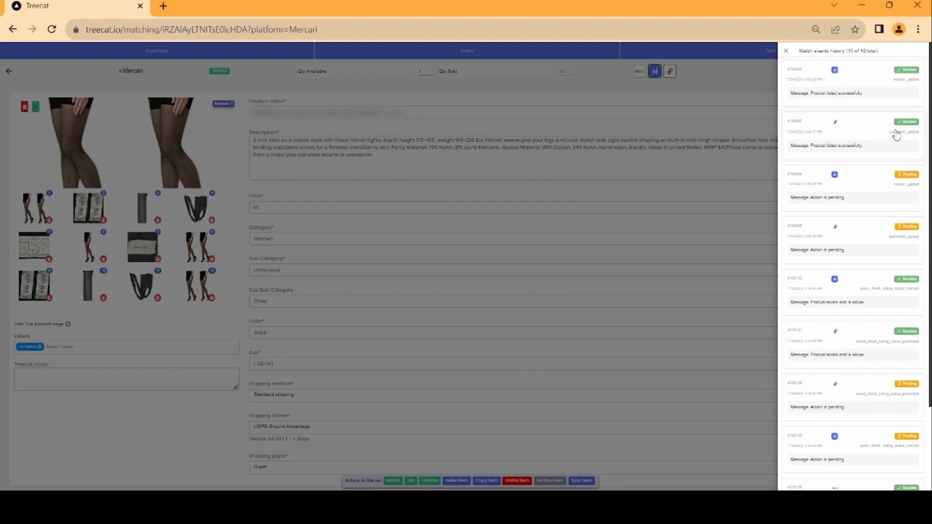
pyautogui.click(730, 95)
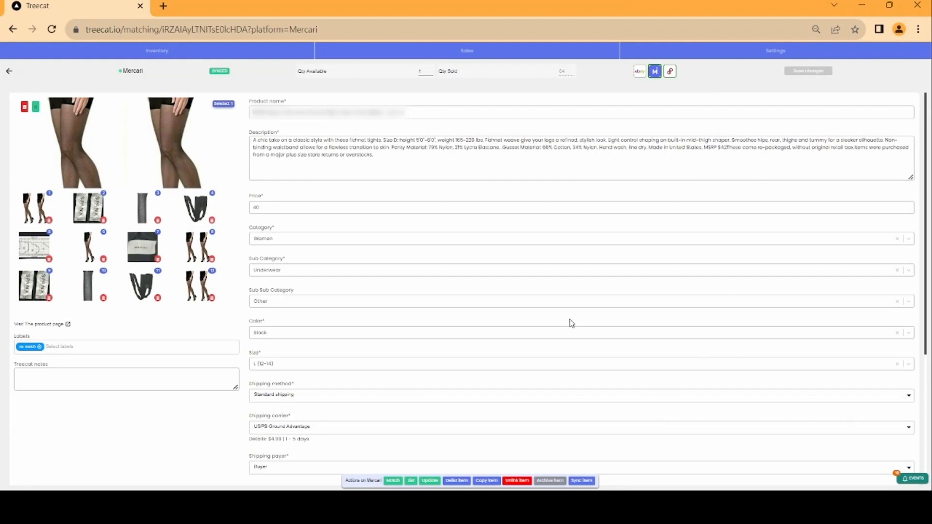